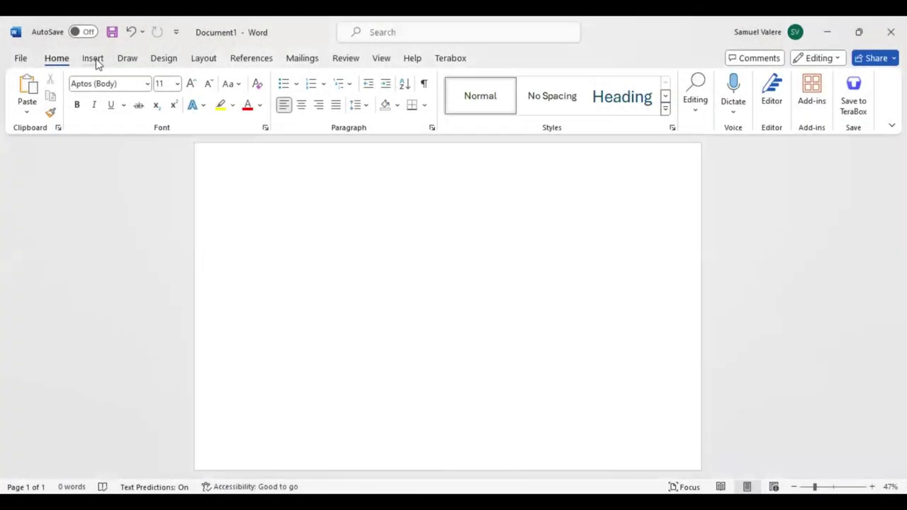
Draw a rectangle covering nearly the whole page, about 10.33" by 16.36".
click(93, 58)
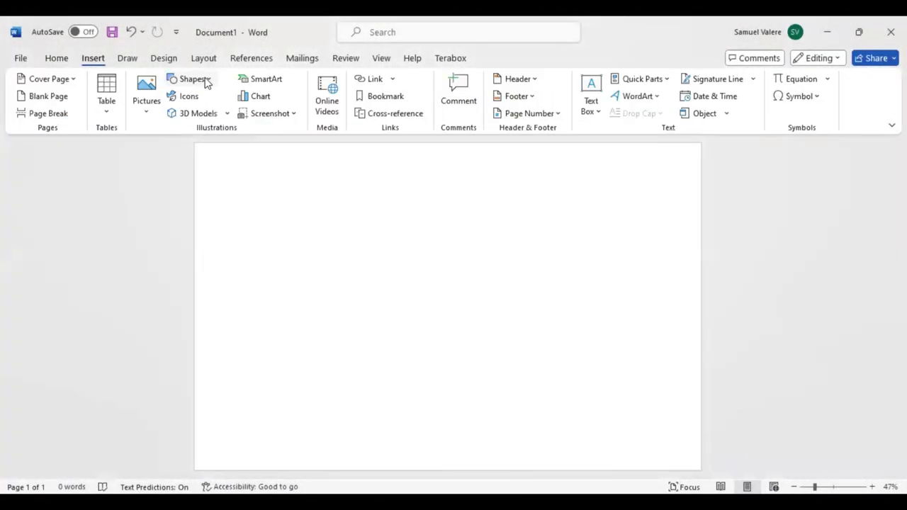
click(206, 80)
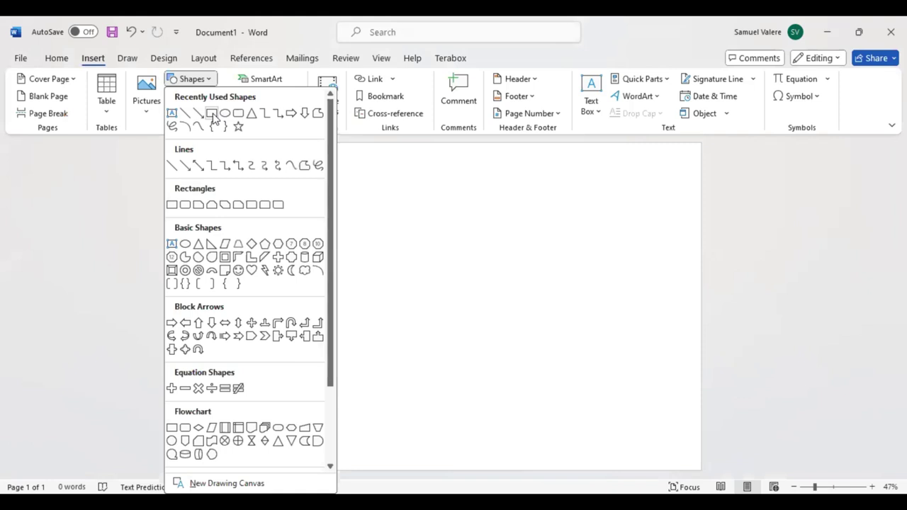
click(212, 117)
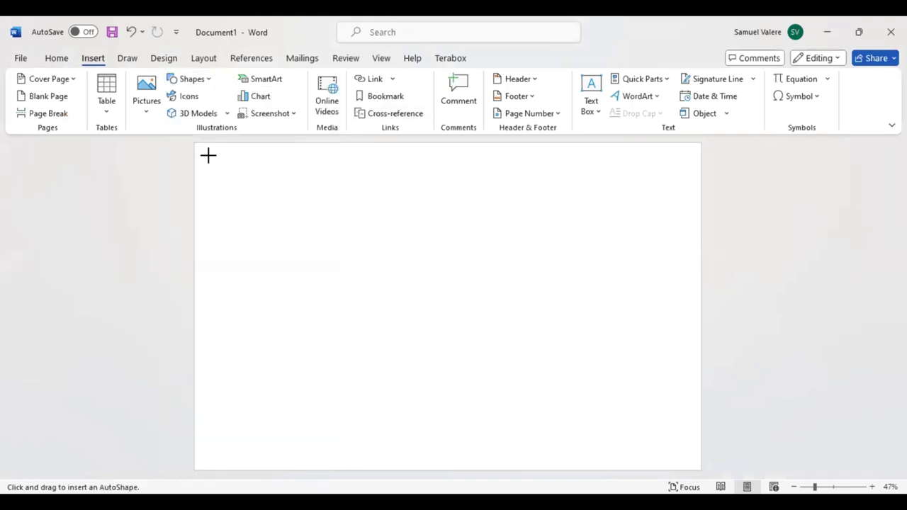
mouse_move(208, 156)
mouse_down()
mouse_move(515, 308)
mouse_move(698, 470)
mouse_up()
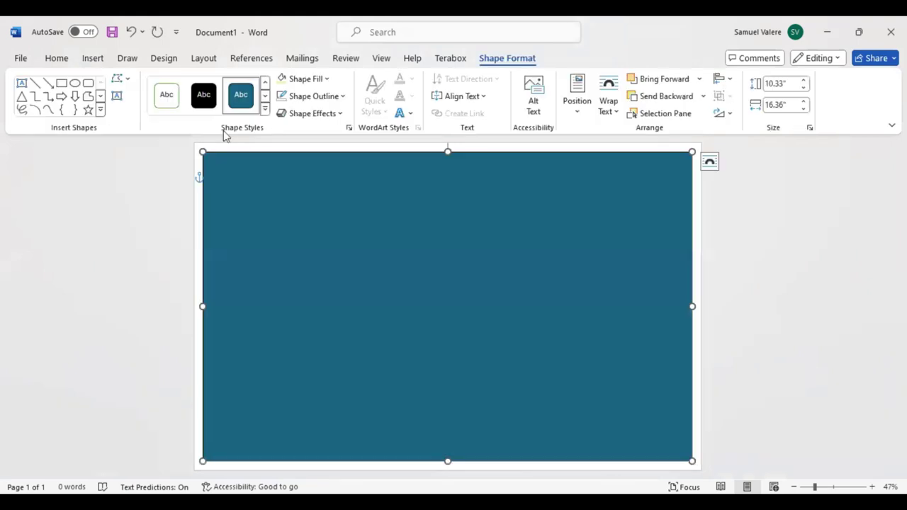
Give the rectangle a dark brown solid outline 25 pt wide.
click(342, 97)
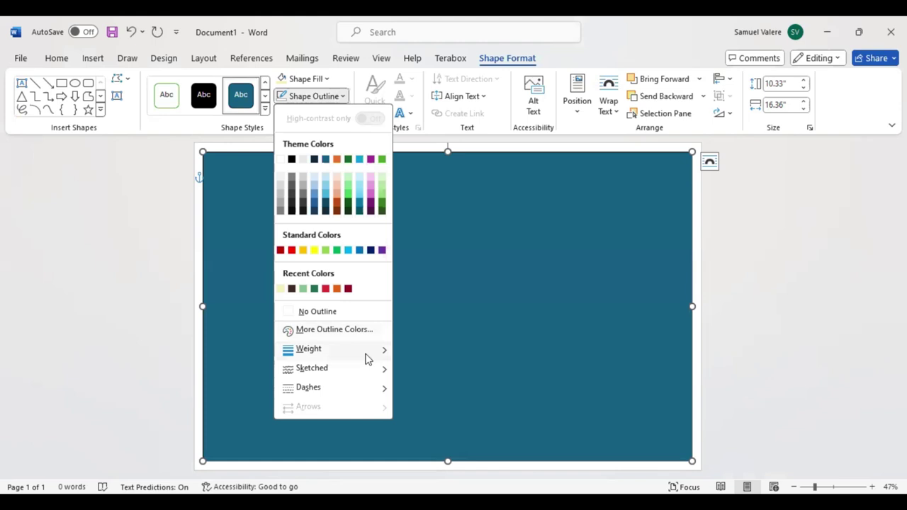
mouse_move(445, 479)
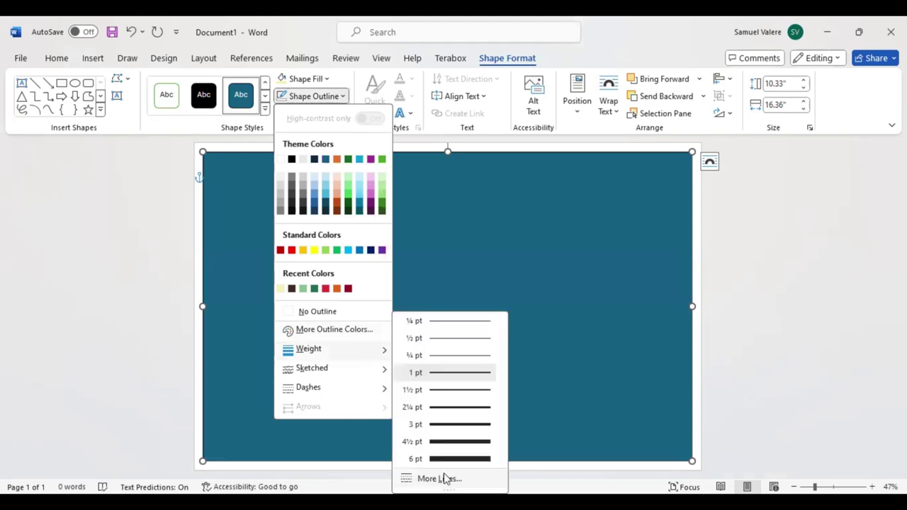
click(445, 479)
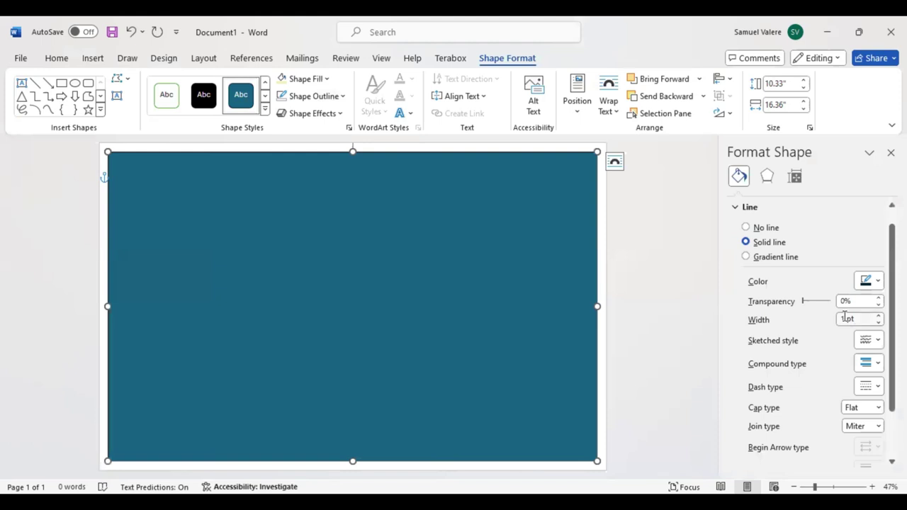
click(844, 318)
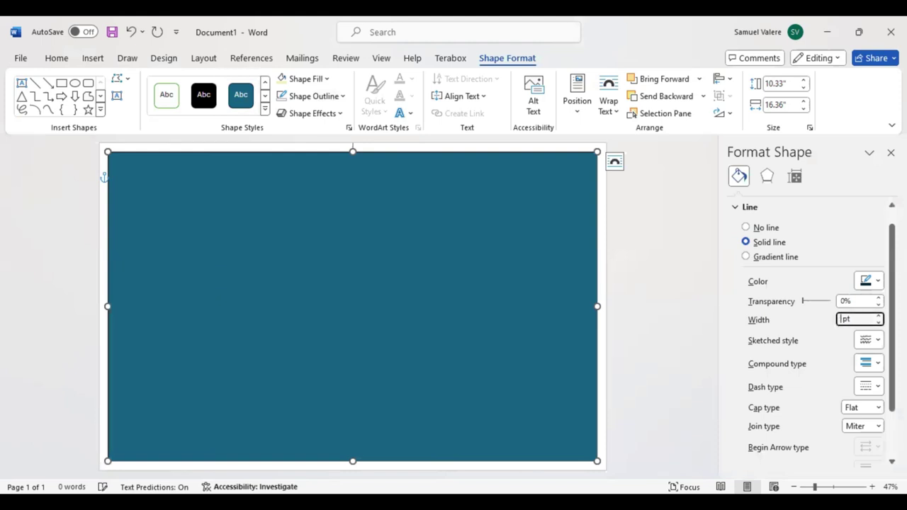
text(20)
key(Return)
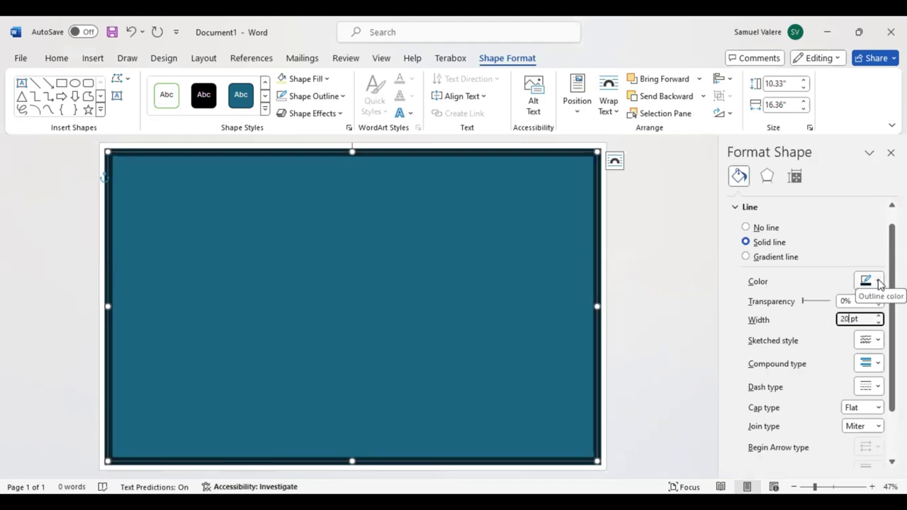
click(812, 244)
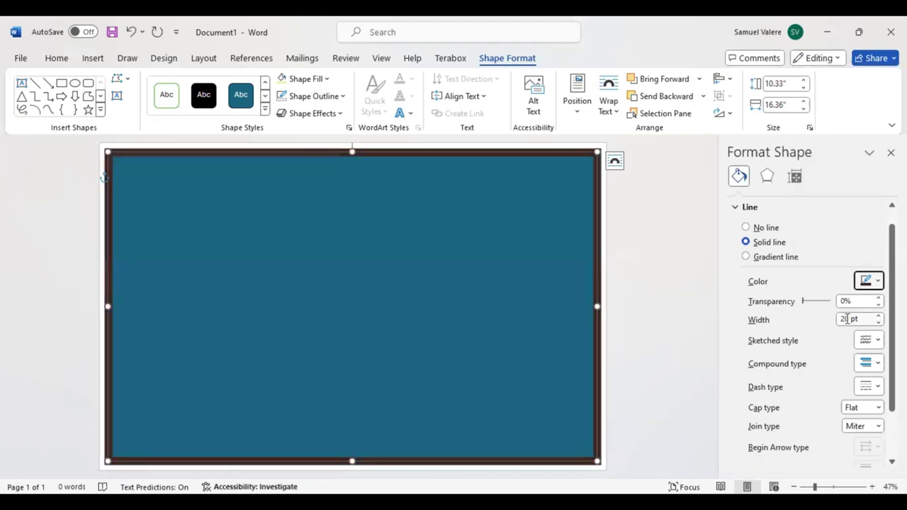
click(848, 319)
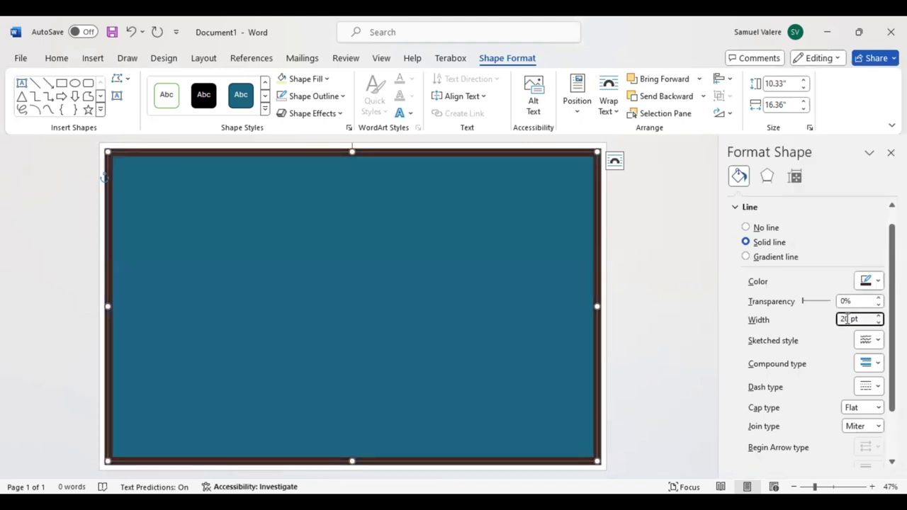
key(Delete)
text(5)
key(Return)
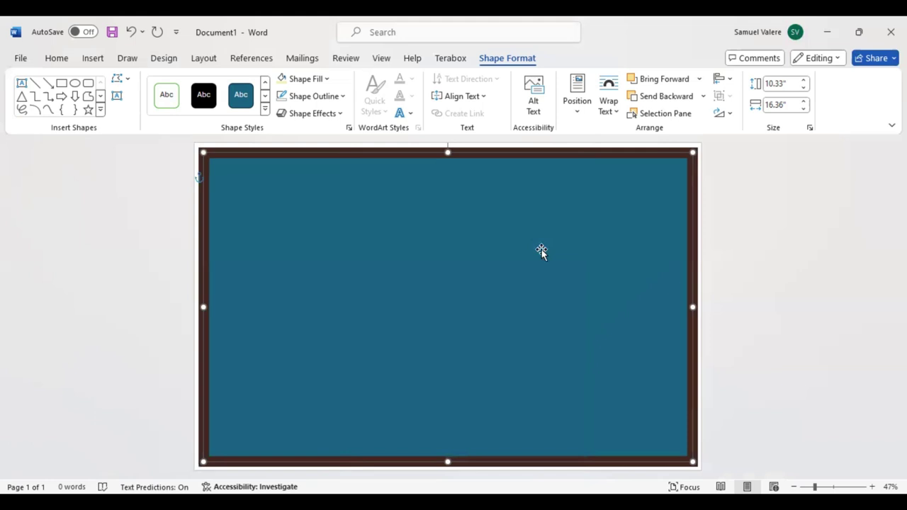
Stretch the rectangle's left, top, right and bottom edges out to the page edges.
click(151, 337)
click(190, 321)
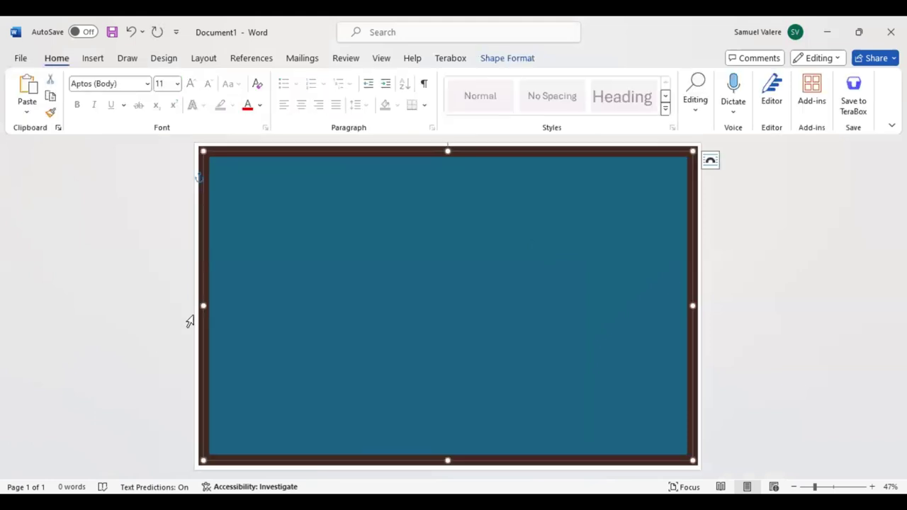
drag(202, 305, 199, 306)
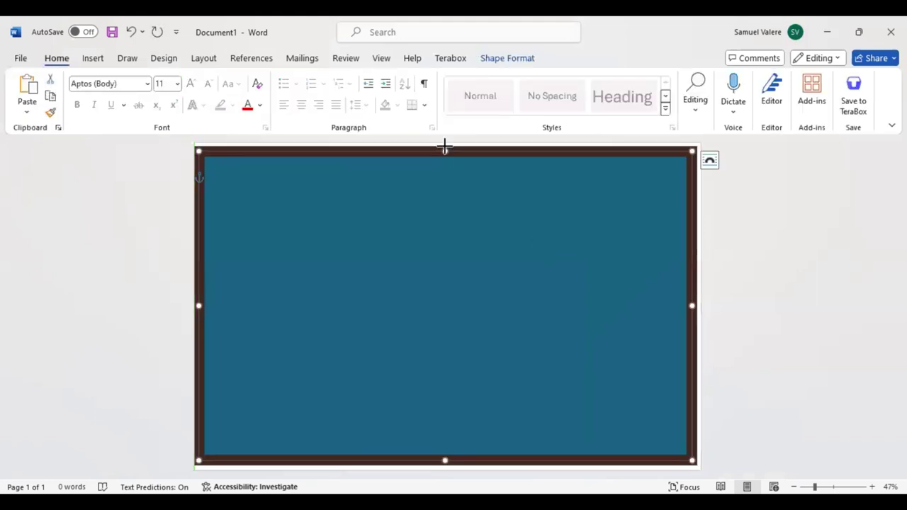
drag(444, 147, 444, 144)
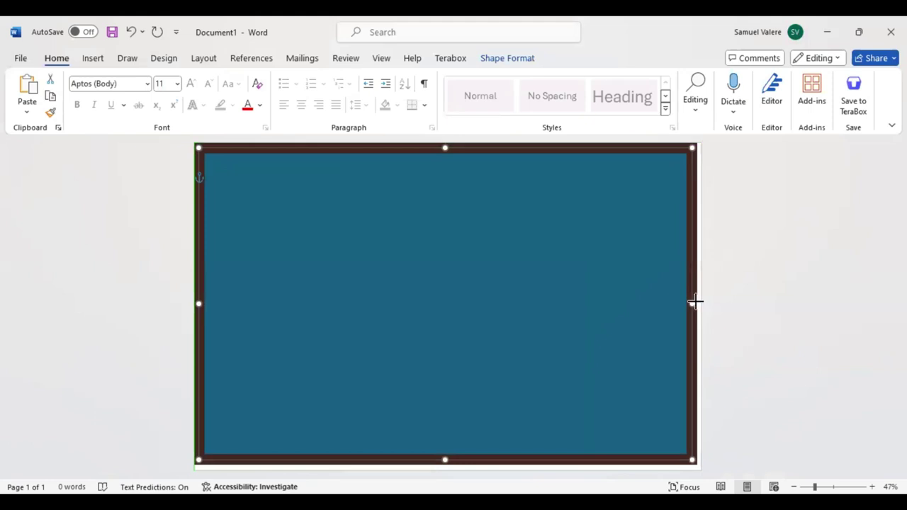
drag(694, 302, 696, 302)
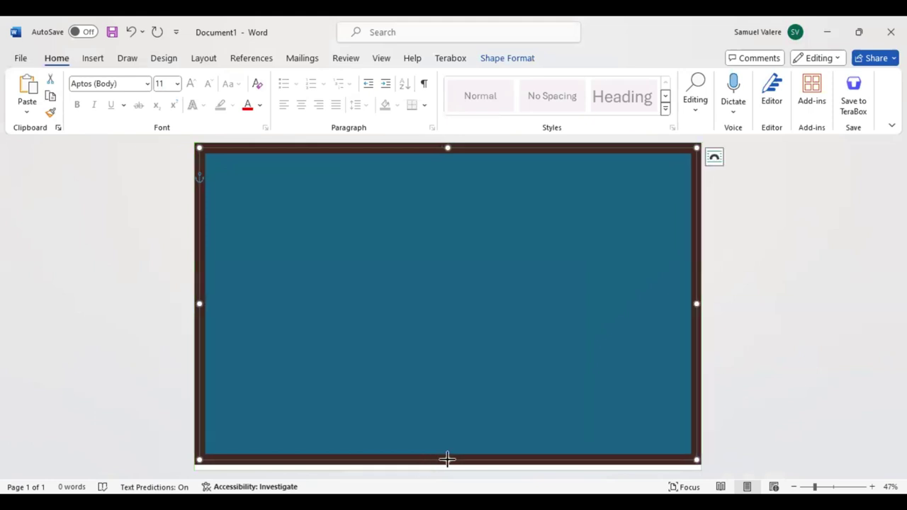
drag(447, 459, 447, 464)
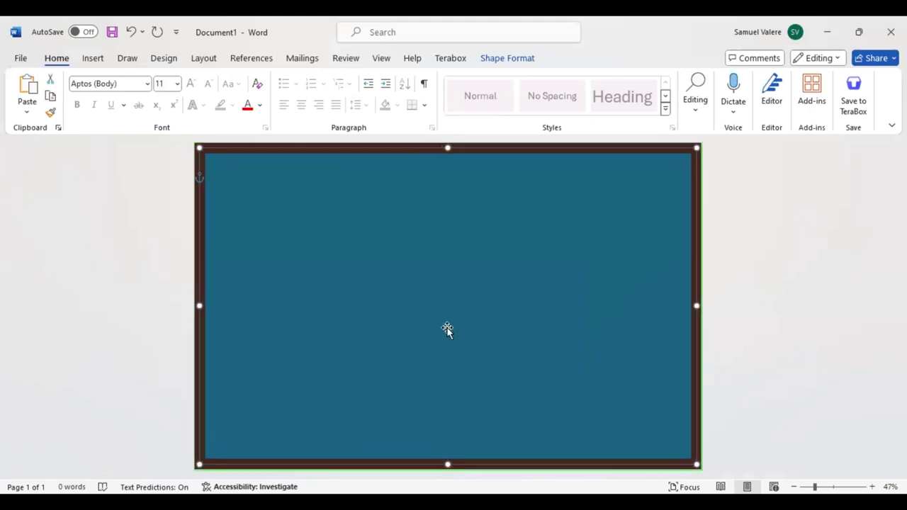
Fill the framed rectangle with white.
click(507, 58)
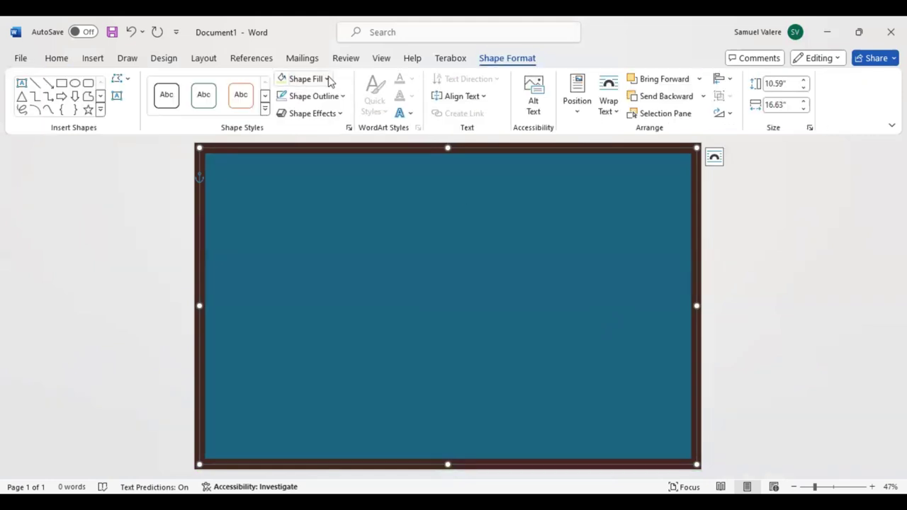
click(327, 79)
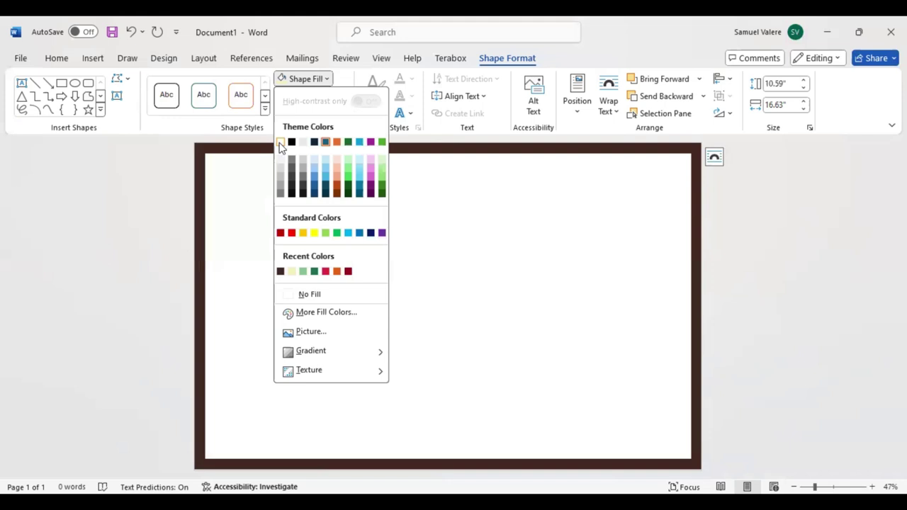
click(362, 315)
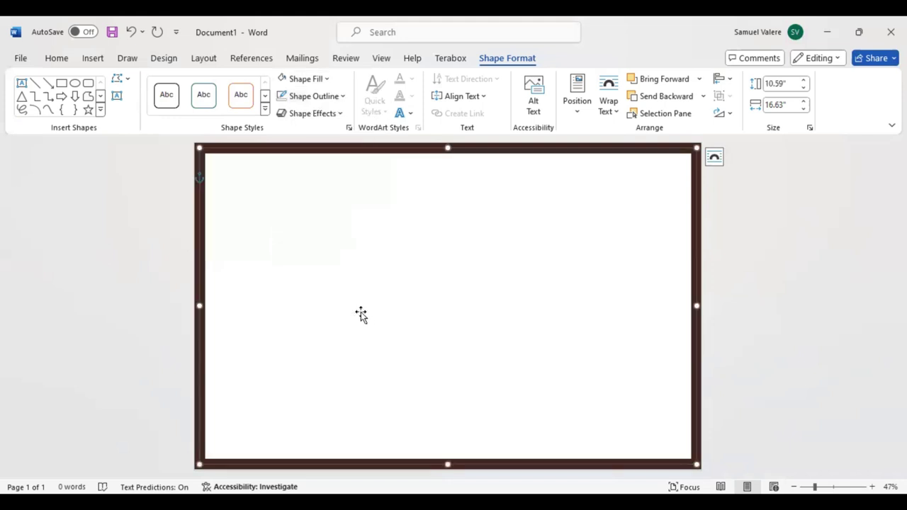
Draw a second rectangle inside the frame, about 9.71" by 15.58", and centre it.
click(62, 83)
drag(221, 167, 612, 382)
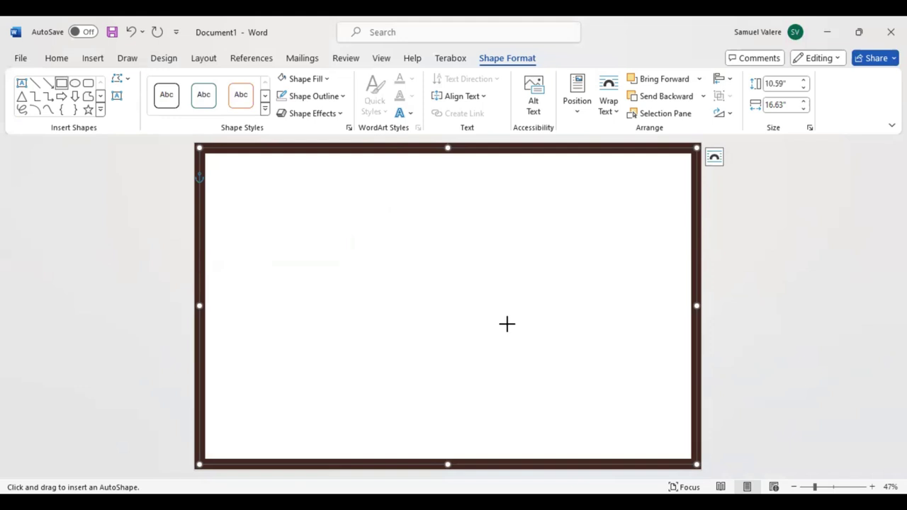
drag(646, 432, 682, 451)
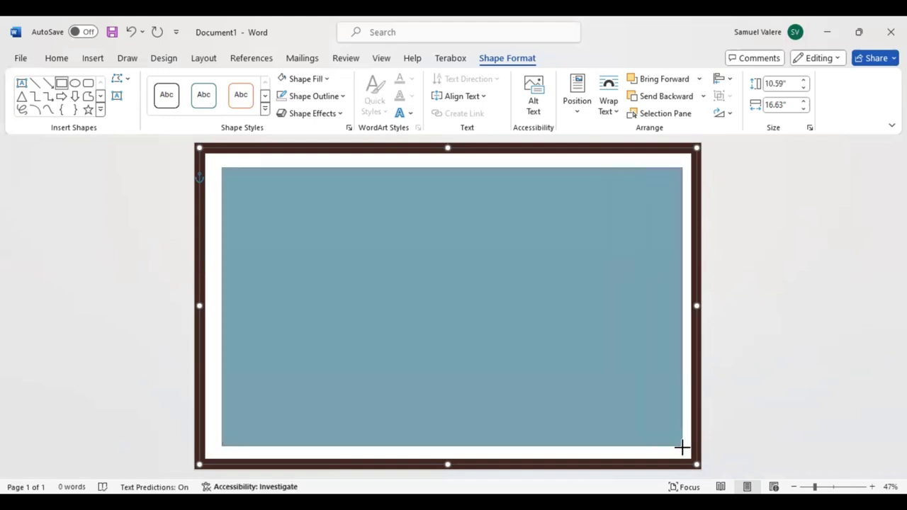
drag(681, 451, 683, 453)
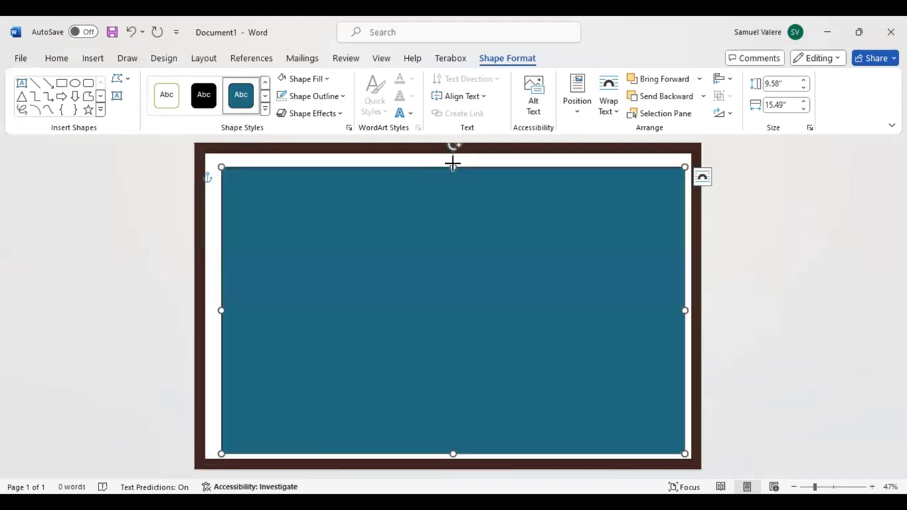
drag(452, 165, 452, 163)
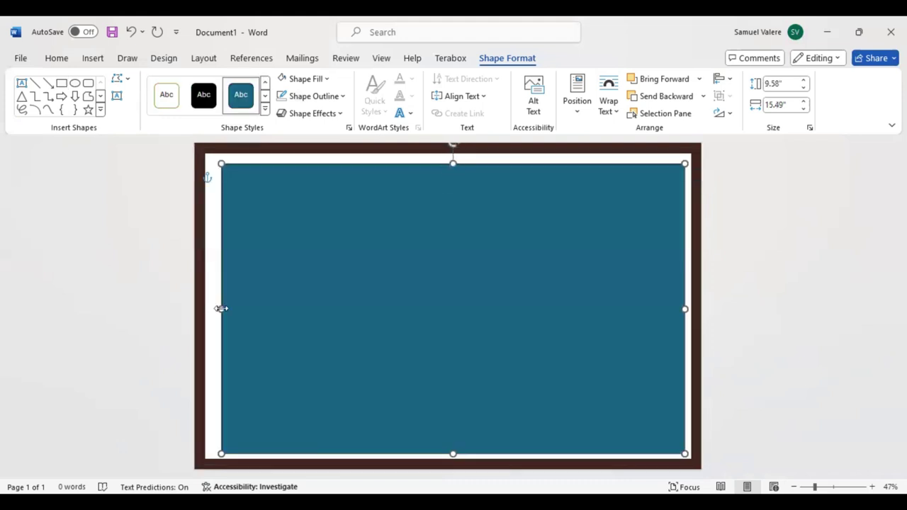
drag(218, 307, 214, 308)
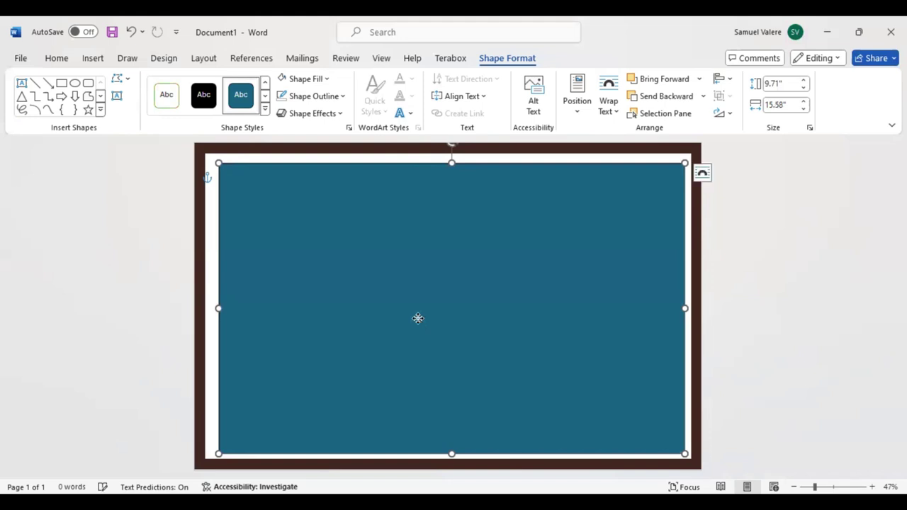
drag(415, 313, 416, 314)
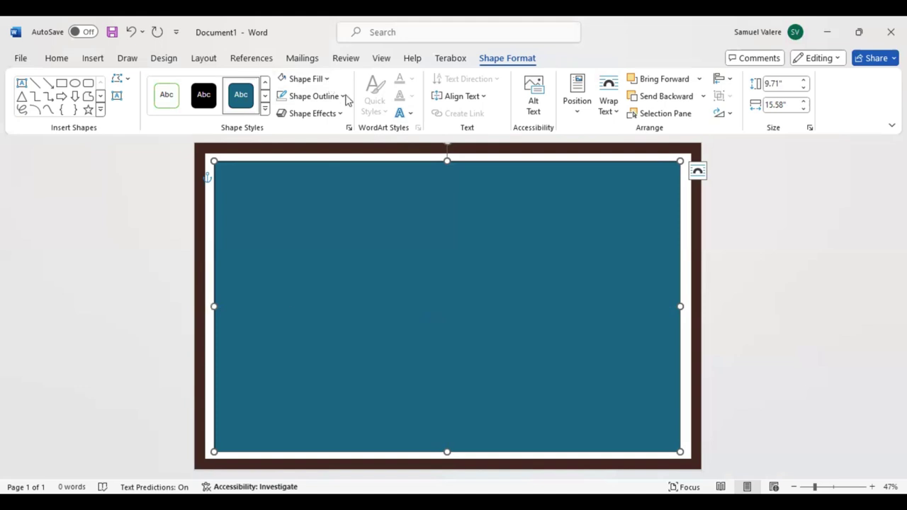
Give the inner rectangle a thin orange outline.
click(344, 96)
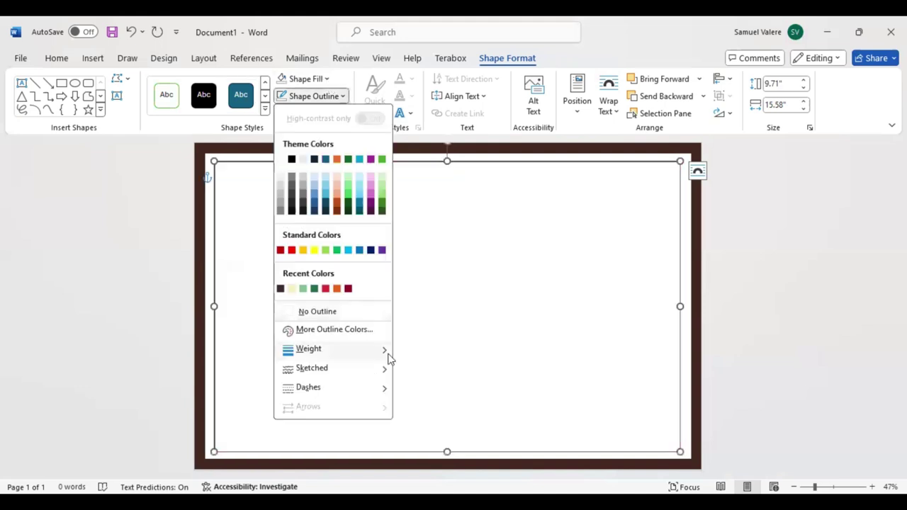
mouse_move(388, 355)
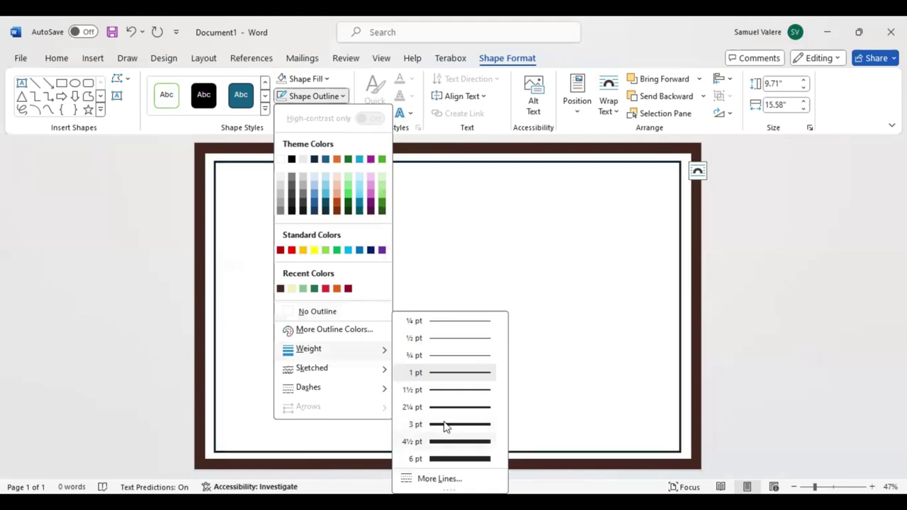
click(344, 97)
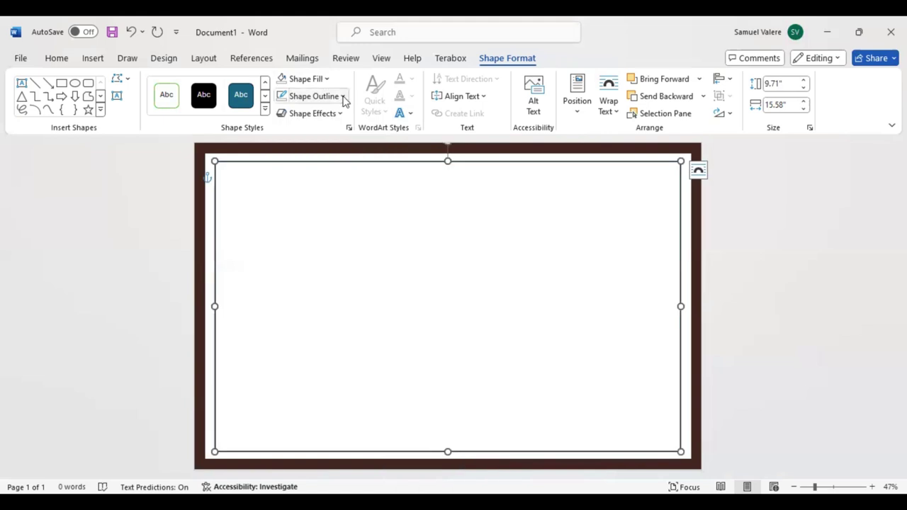
click(343, 97)
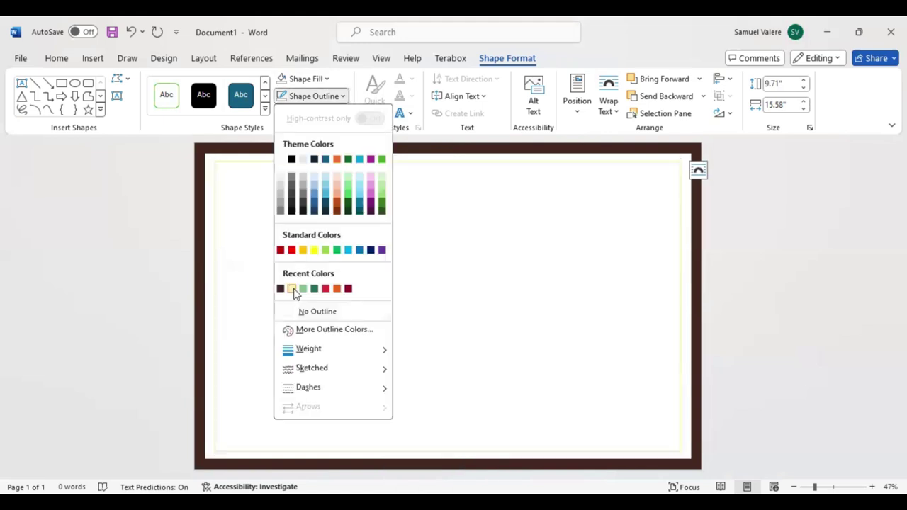
click(338, 289)
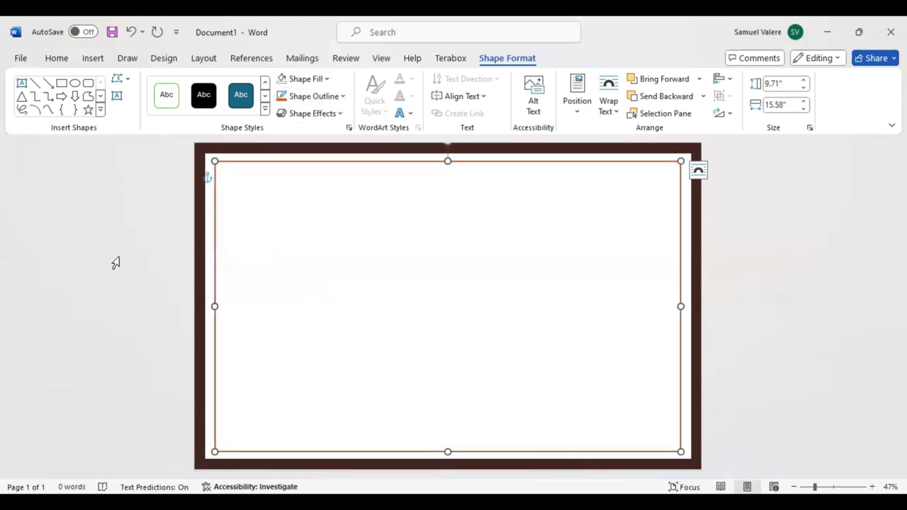
Draw a teal vertical bar running the full page height near the left border, 1.11" wide.
click(62, 82)
drag(255, 153, 296, 469)
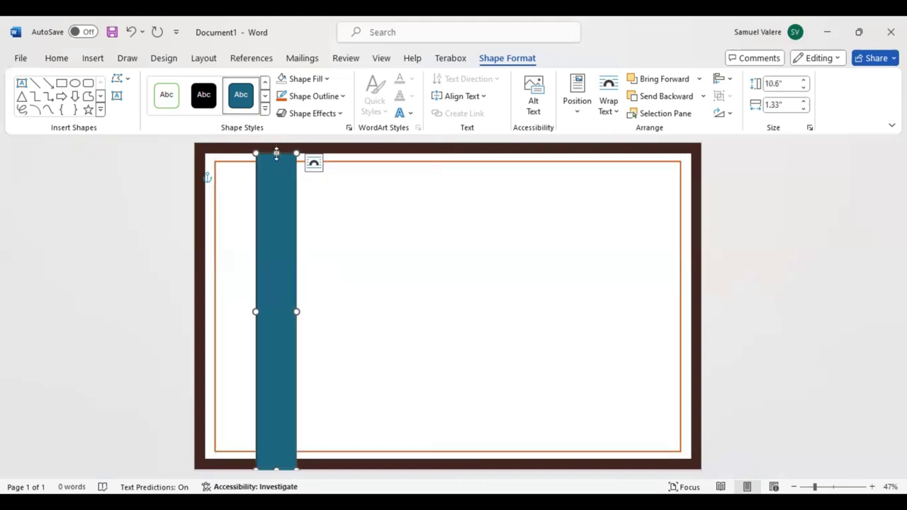
drag(275, 151, 276, 136)
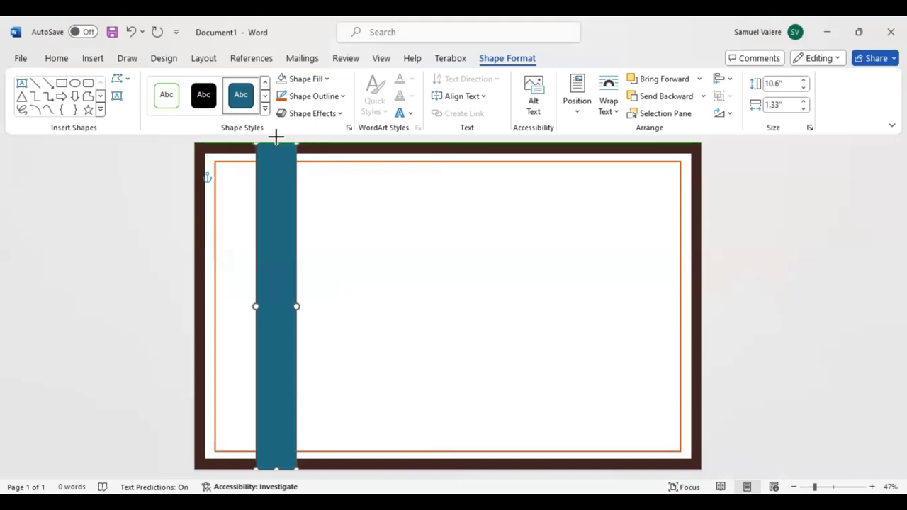
mouse_move(271, 211)
mouse_down()
mouse_move(247, 214)
mouse_move(266, 217)
mouse_up()
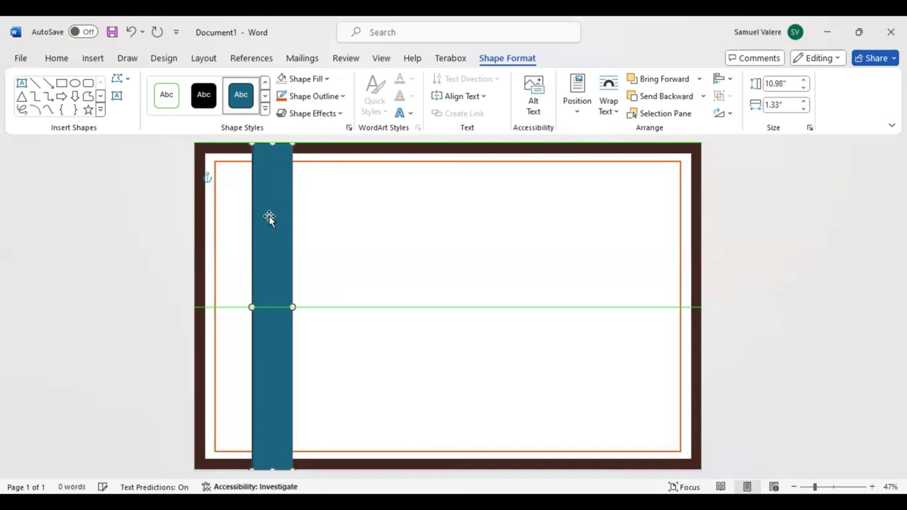
drag(267, 218, 269, 217)
drag(292, 306, 286, 306)
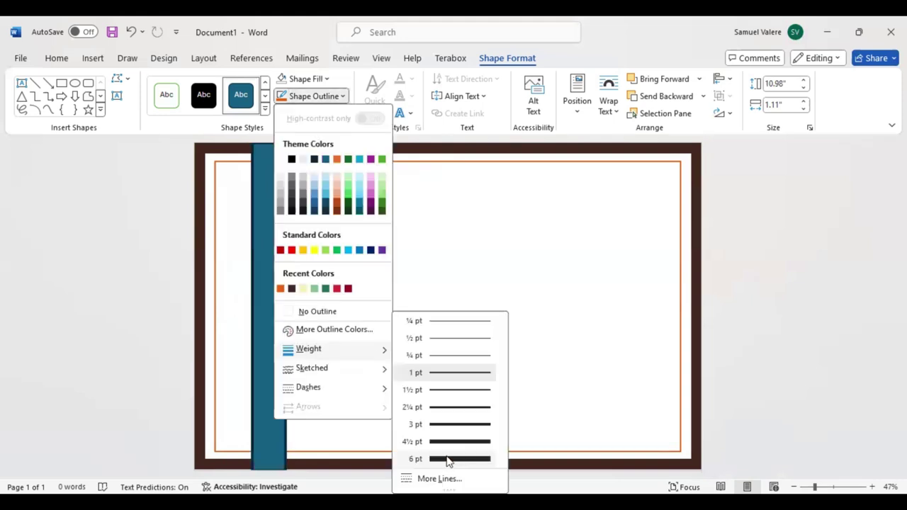
Give the bar an orange outline and switch its fill to a gradient.
click(344, 97)
click(344, 97)
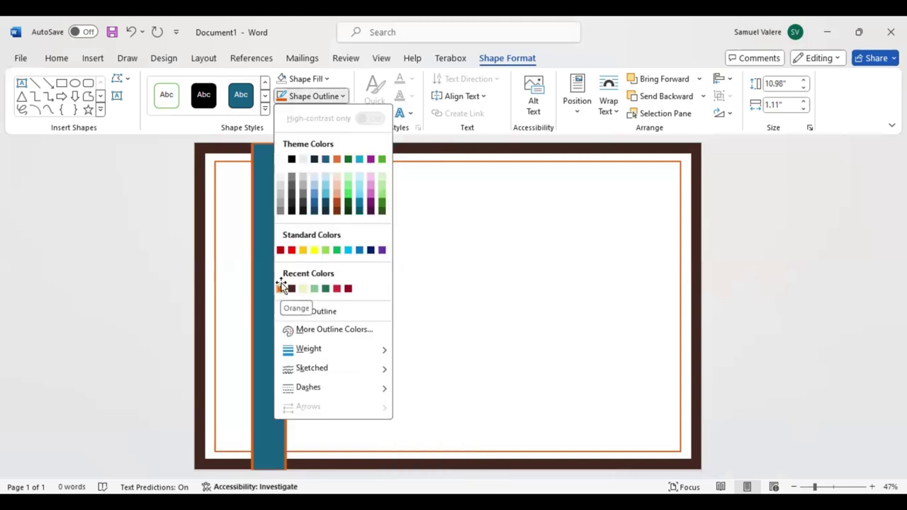
click(326, 99)
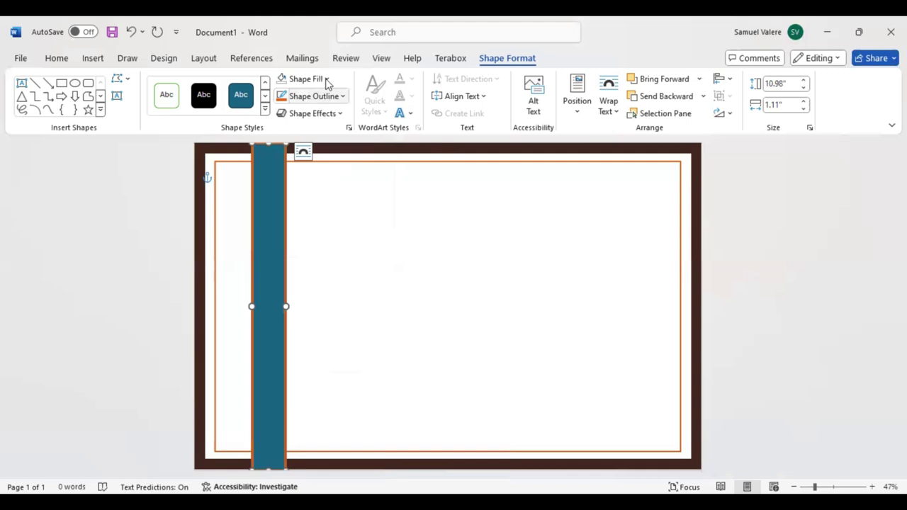
click(327, 79)
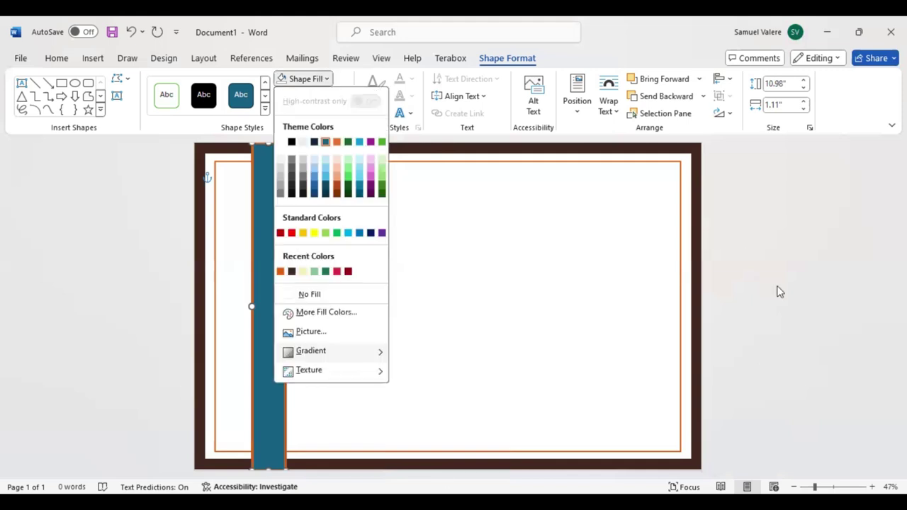
click(746, 257)
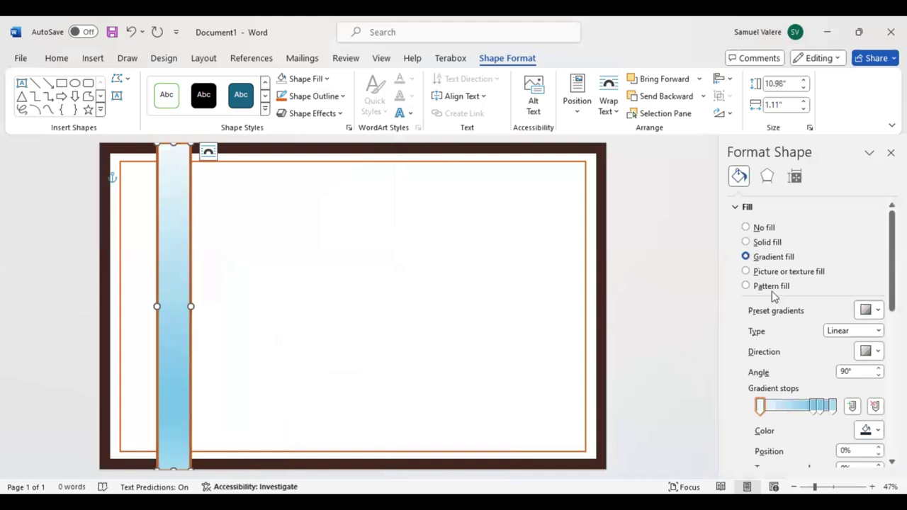
Make the gradient's end stops dark green and its middle stop light green.
mouse_move(813, 413)
mouse_down()
mouse_move(790, 413)
mouse_move(814, 408)
mouse_up()
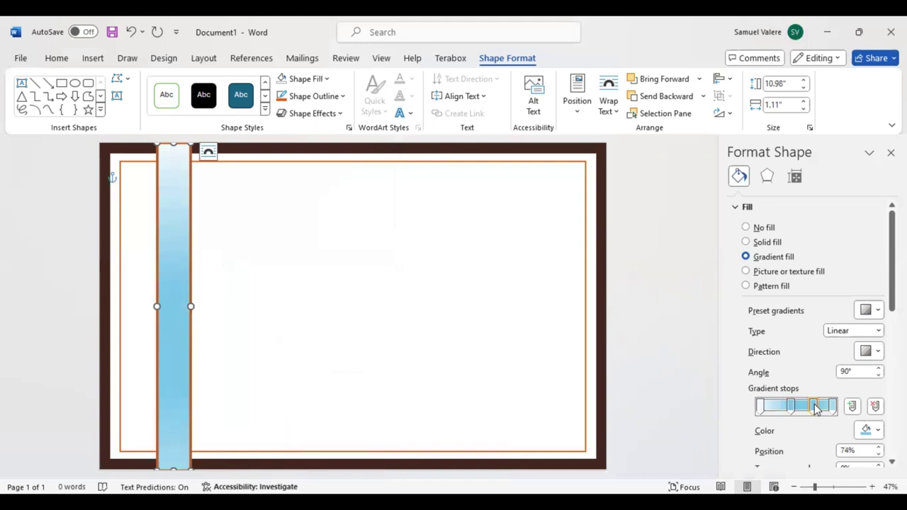
click(763, 409)
click(878, 430)
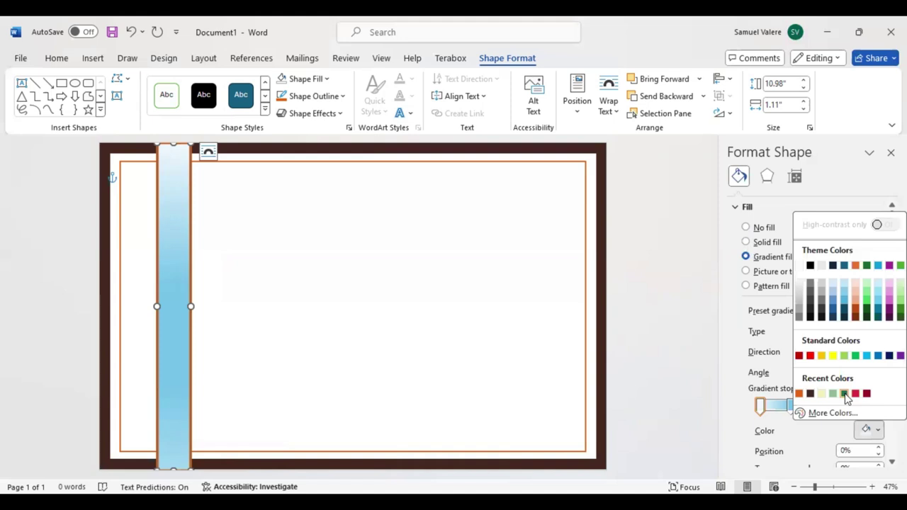
click(844, 395)
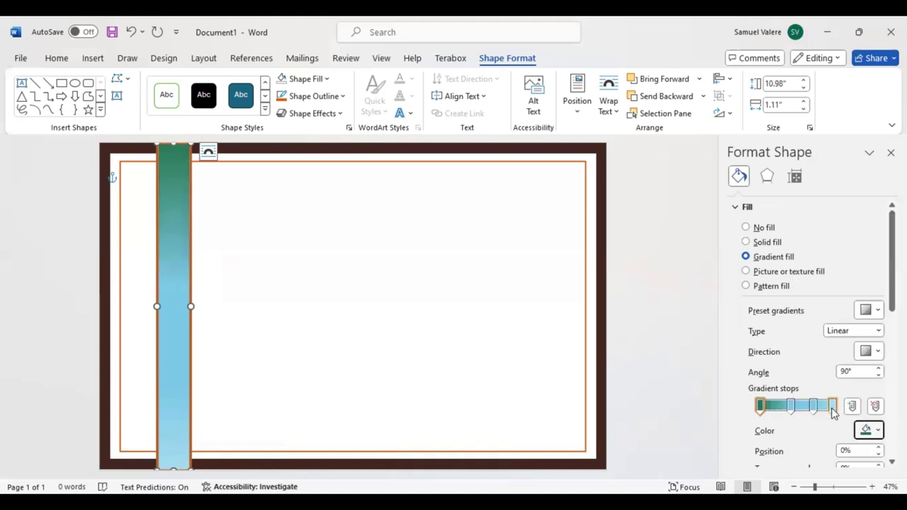
click(833, 408)
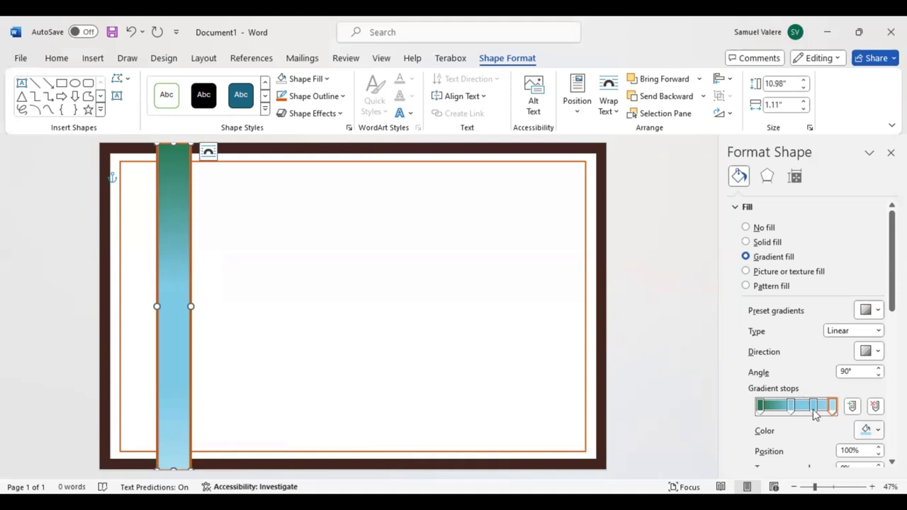
key(Return)
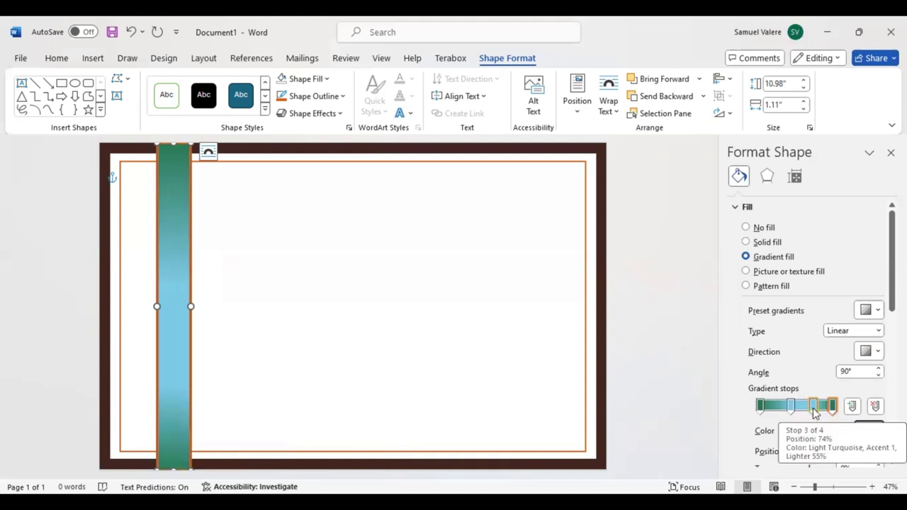
click(814, 407)
click(878, 431)
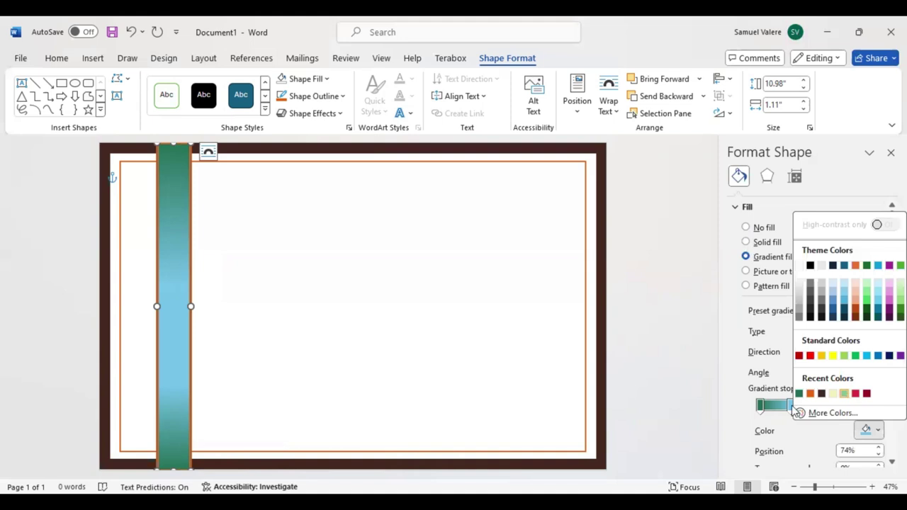
click(794, 409)
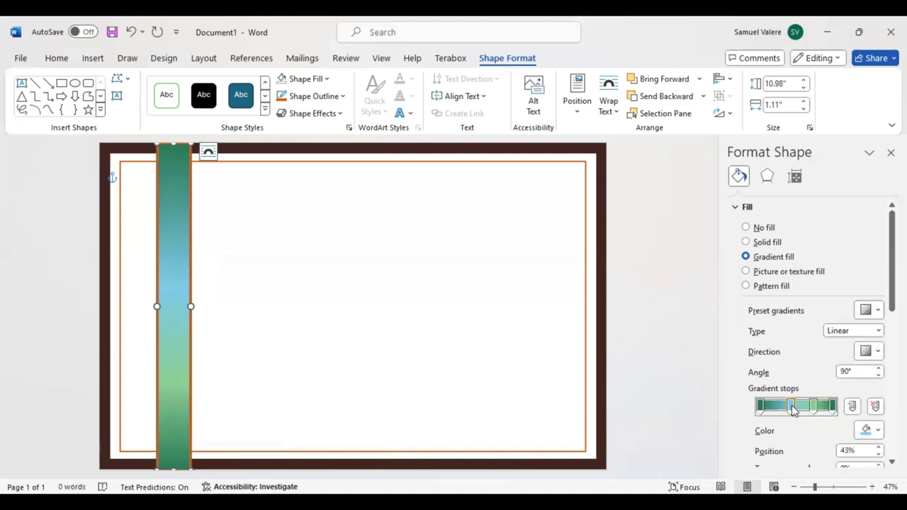
click(878, 431)
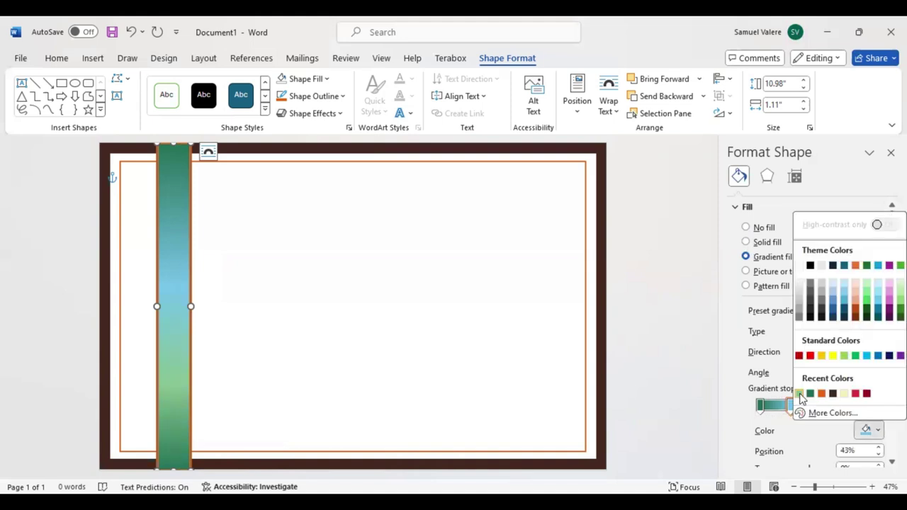
click(798, 393)
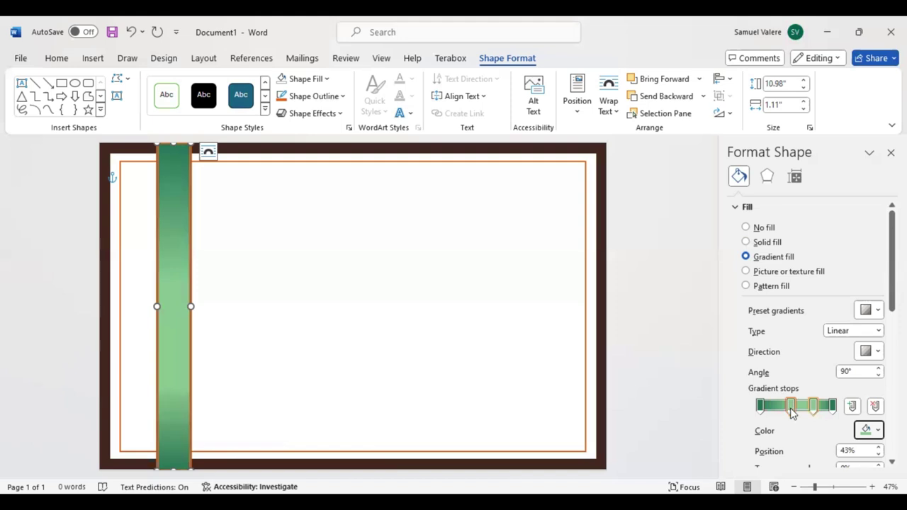
Add a dark green gradient stop at 50% to create alternating green bands.
drag(788, 410, 785, 410)
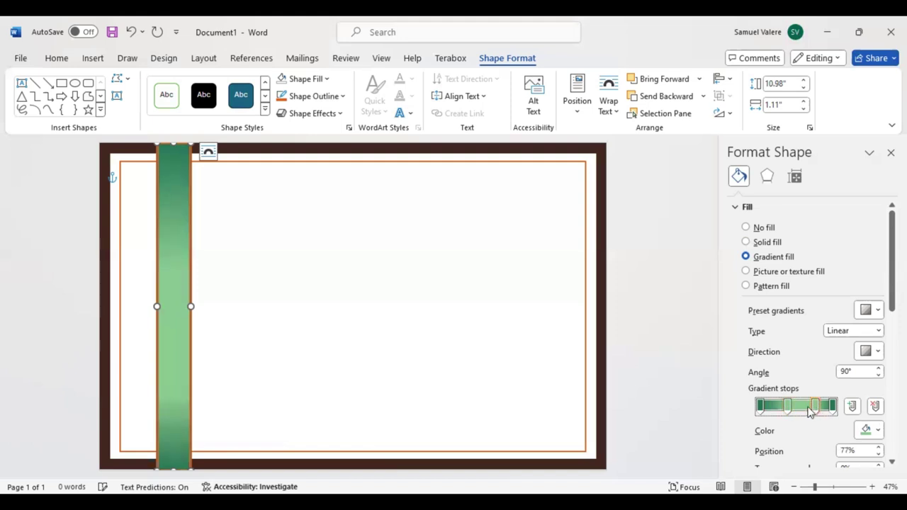
drag(787, 407, 782, 406)
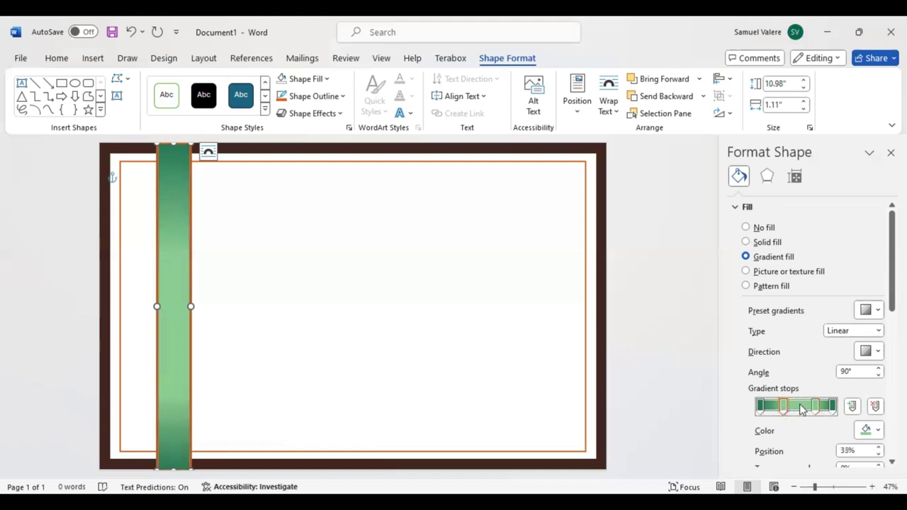
click(801, 410)
drag(800, 409, 797, 411)
click(878, 447)
key(shift+Tab)
key(Return)
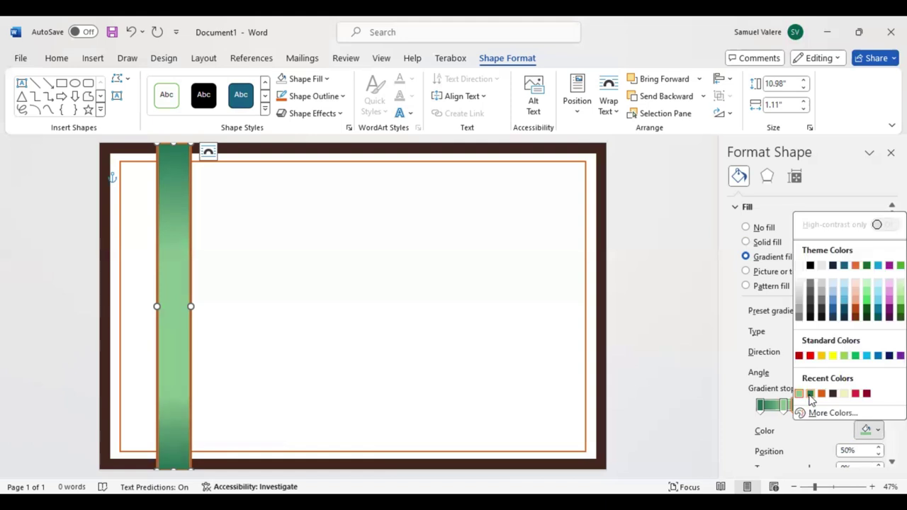
click(777, 412)
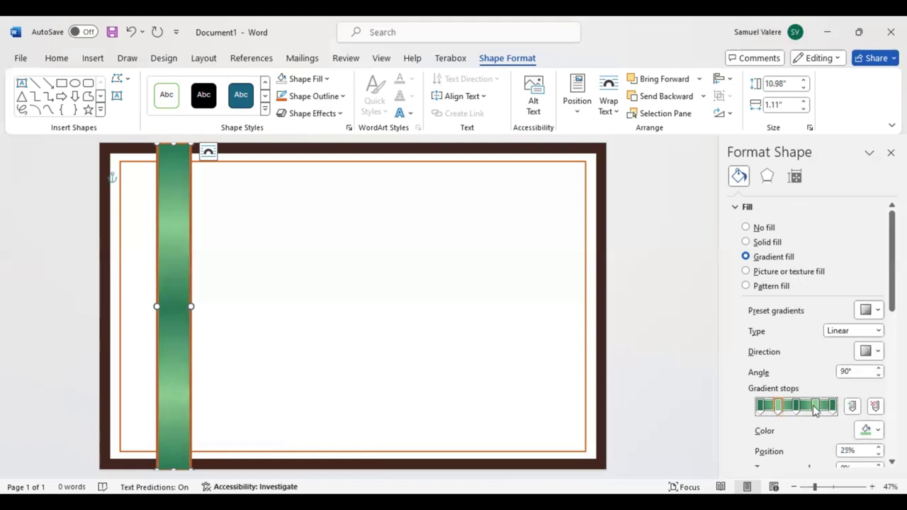
click(818, 405)
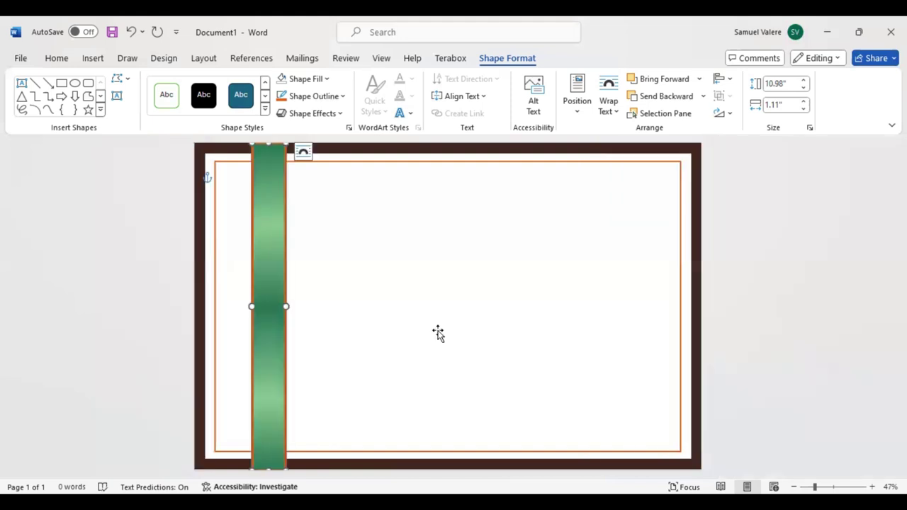
Draw a text box near the top centre and type 'Certificate' in it.
click(457, 341)
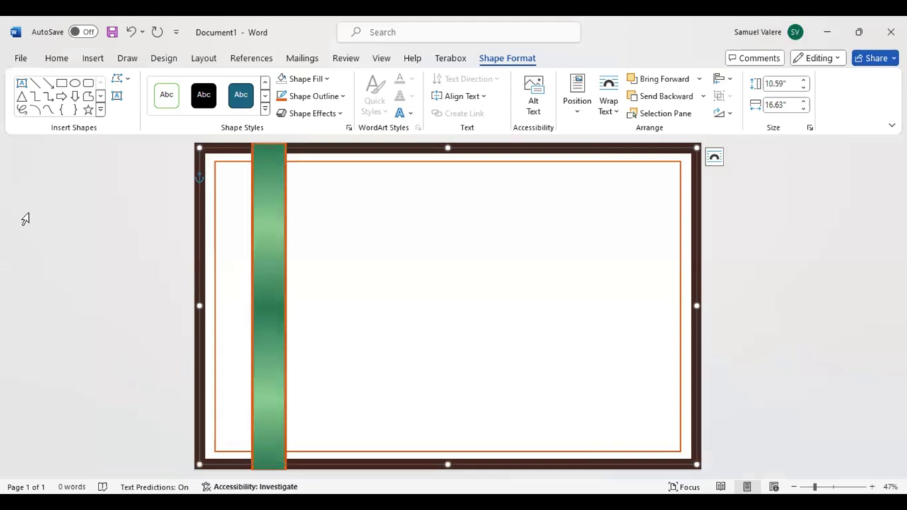
click(117, 96)
mouse_move(353, 213)
mouse_down()
mouse_move(510, 234)
mouse_move(547, 262)
mouse_up()
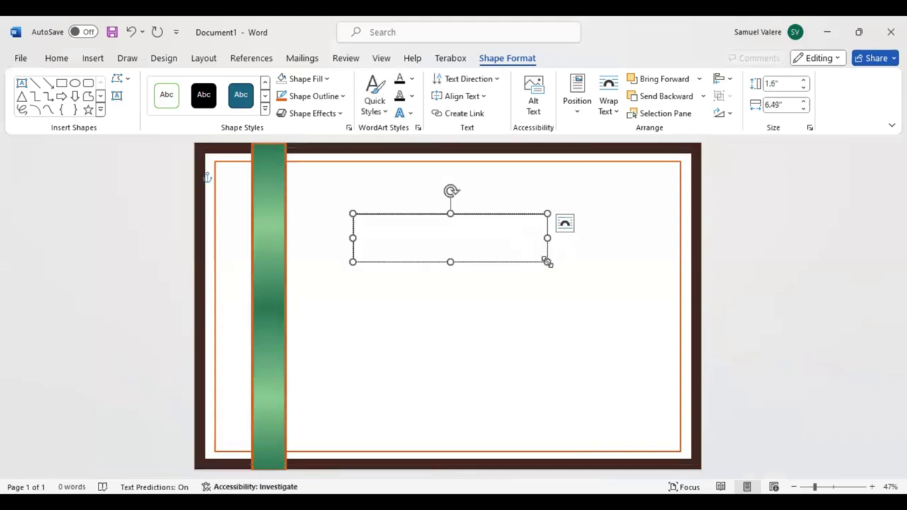
text(Cer)
text(tific)
text(ate)
drag(381, 220, 354, 220)
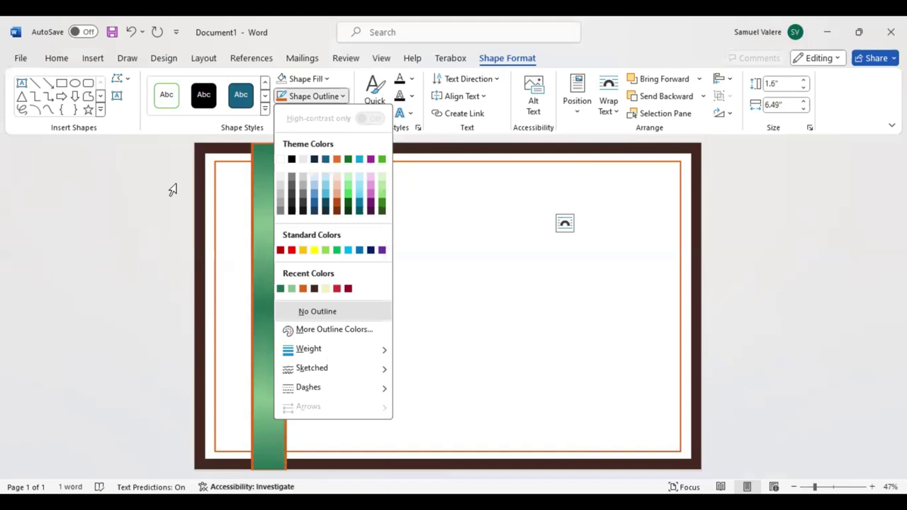
click(136, 183)
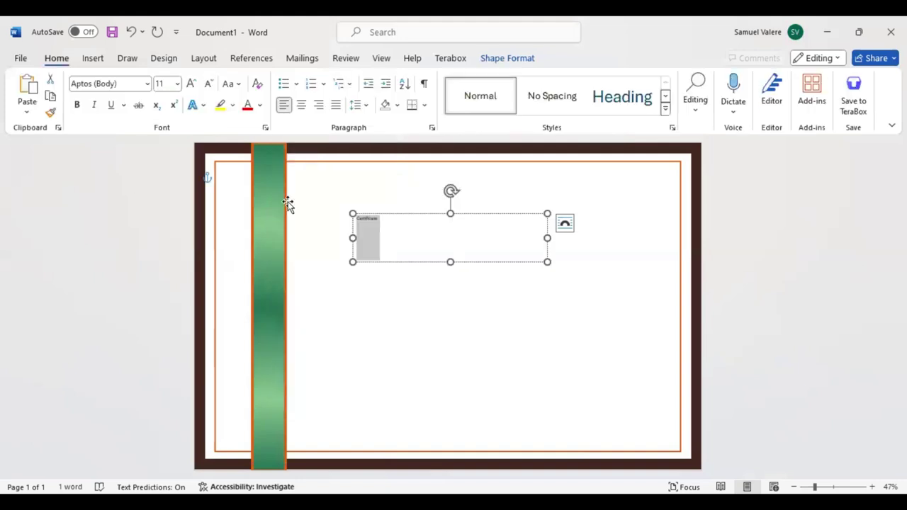
Centre the heading text and set it in Baskerville Old Face.
click(301, 107)
click(191, 84)
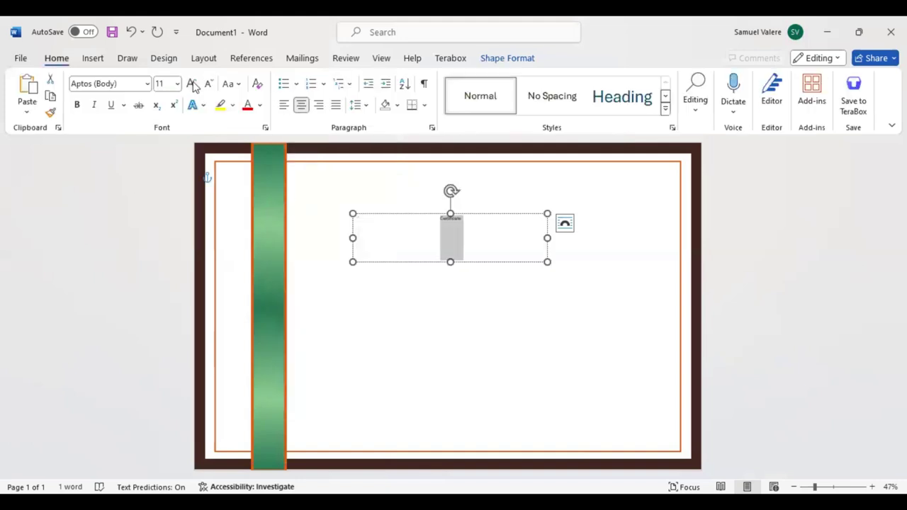
click(190, 83)
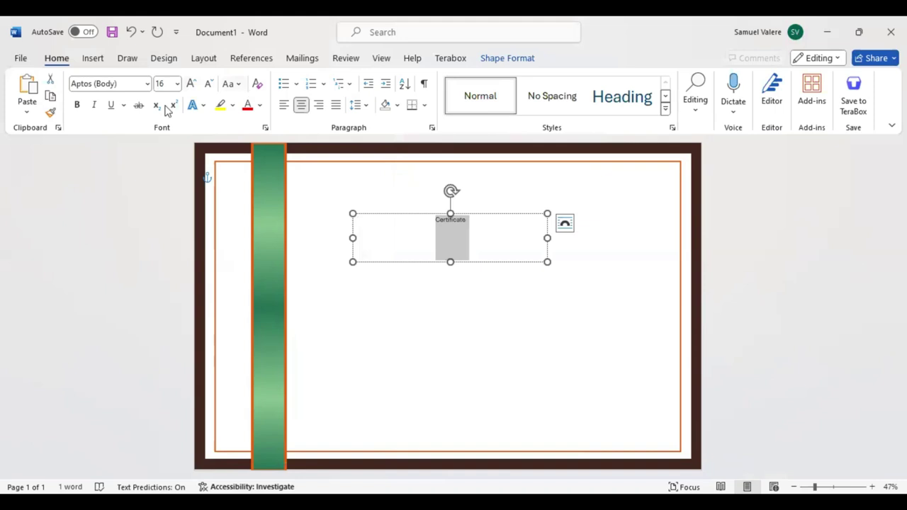
click(136, 84)
text(Bas)
key(Return)
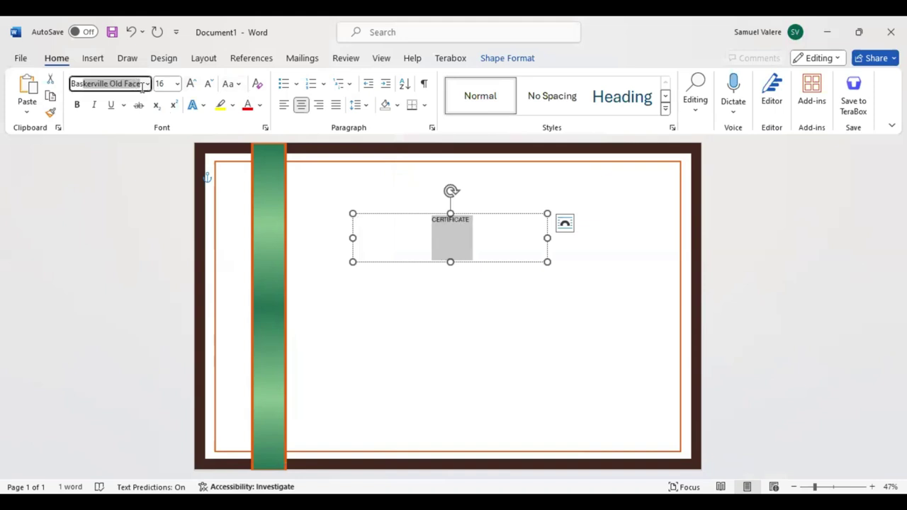
key(Return)
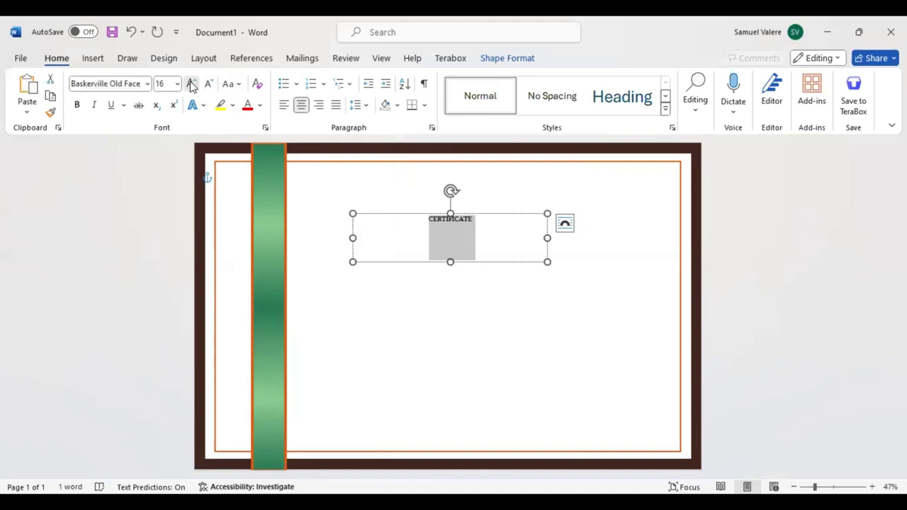
Enlarge the heading to 72 pt and nudge its box up toward the top border.
click(191, 84)
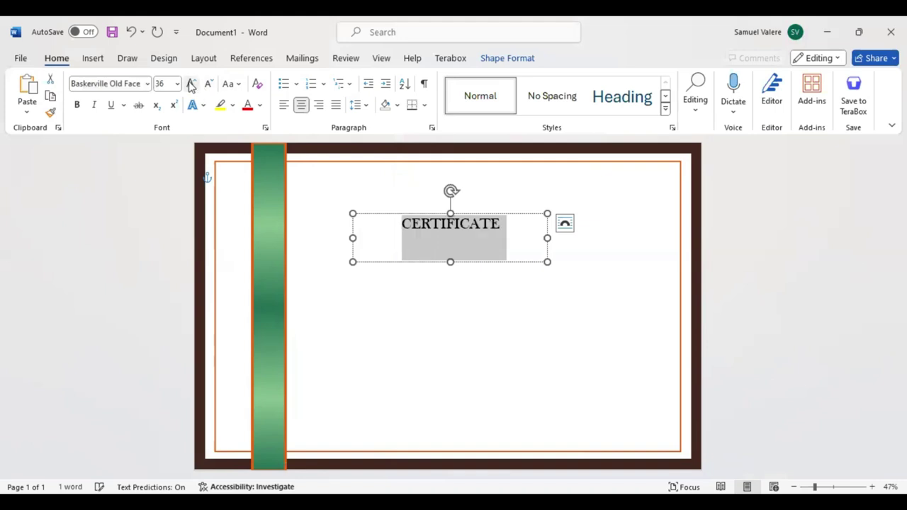
click(191, 83)
click(191, 83)
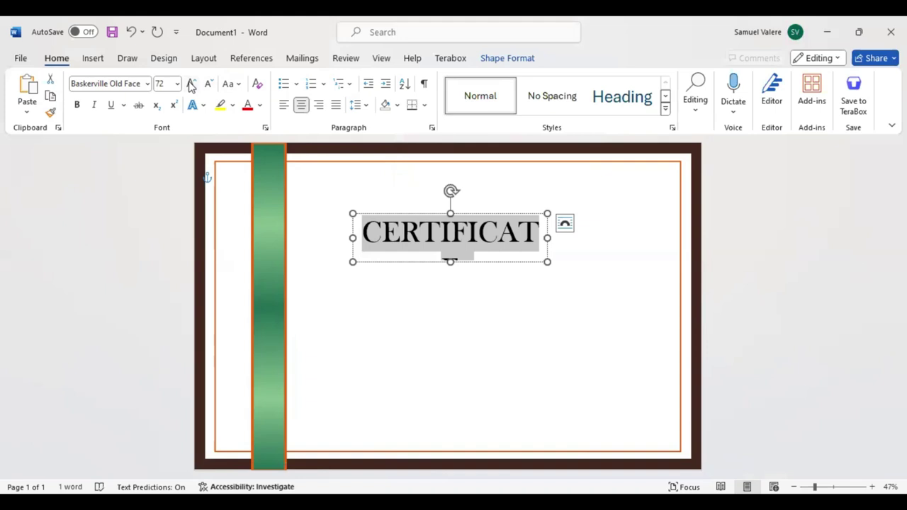
key(Escape)
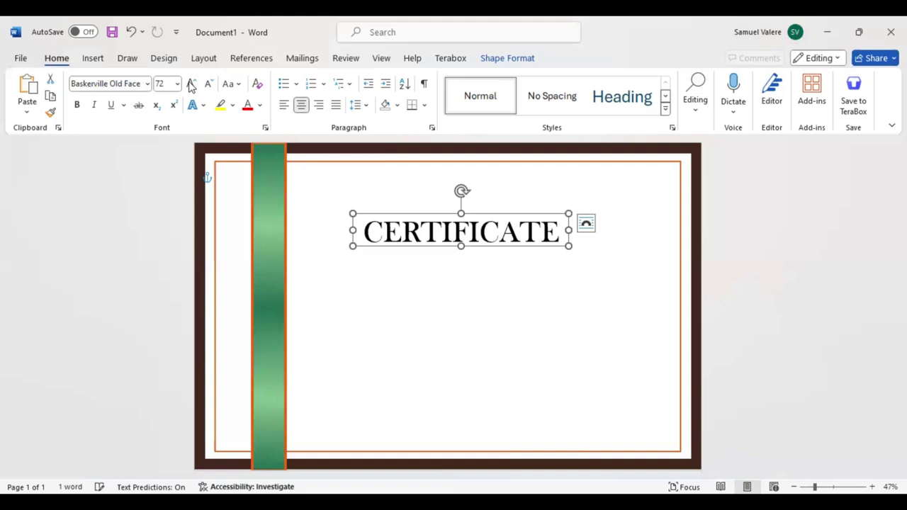
key(Up)
key(Up)
key(Up)
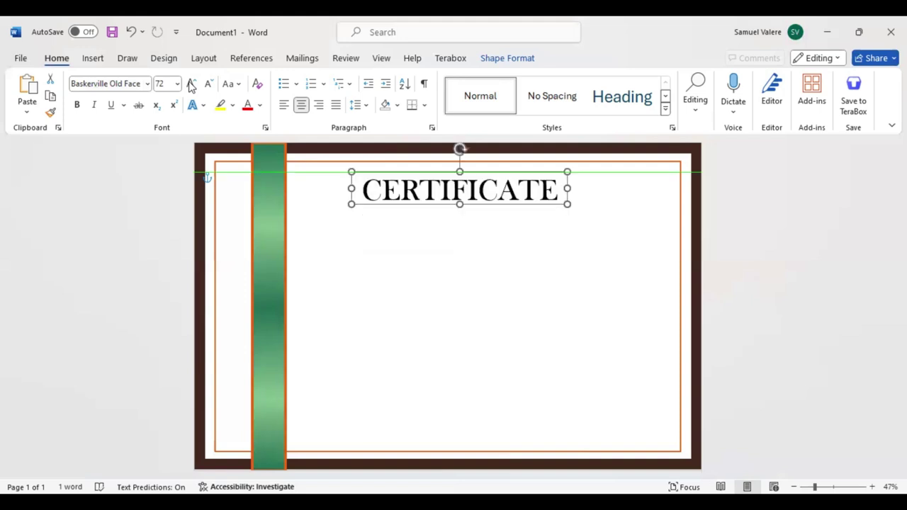
Duplicate the heading box and replace its text with 'OF Excellence'.
key(Right)
key(Right)
key(Right)
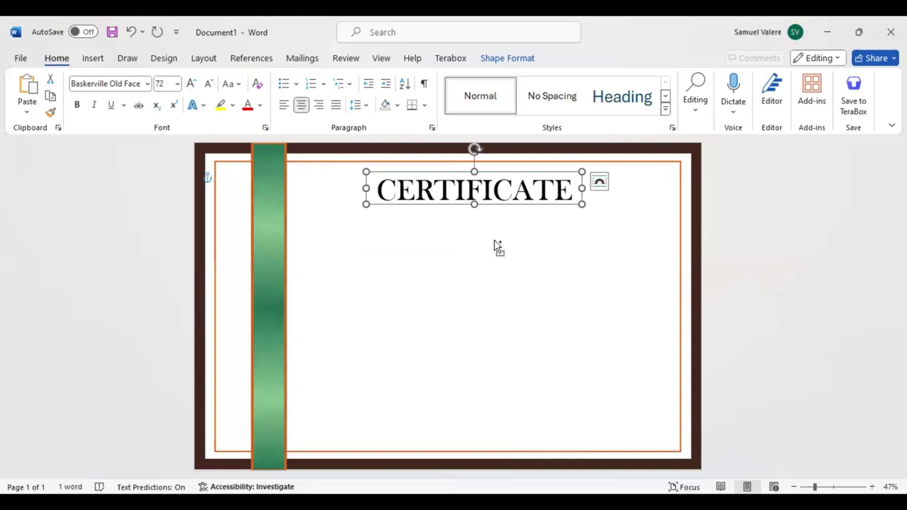
key(ctrl+v)
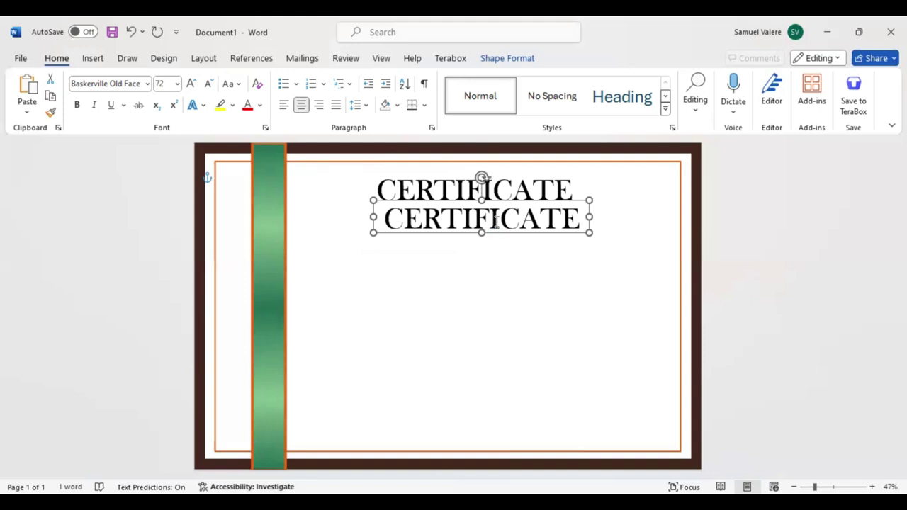
click(496, 222)
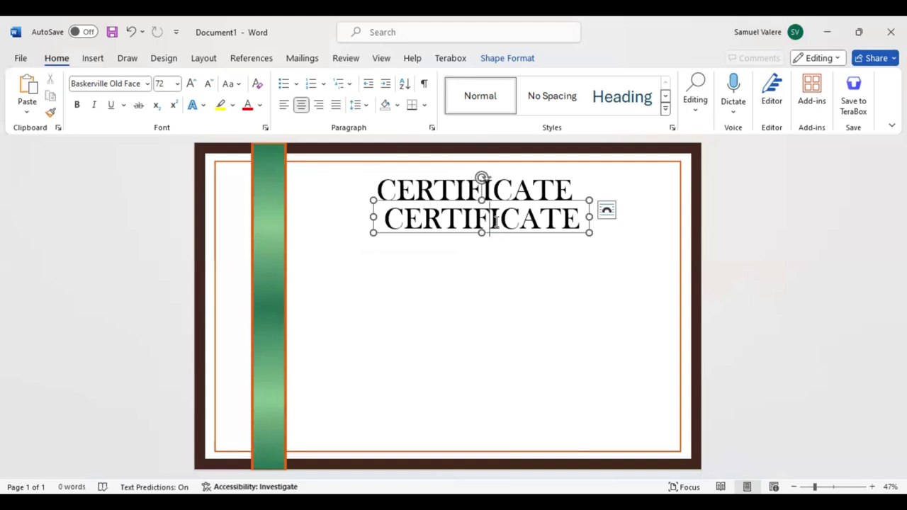
key(ctrl+a)
key(Delete)
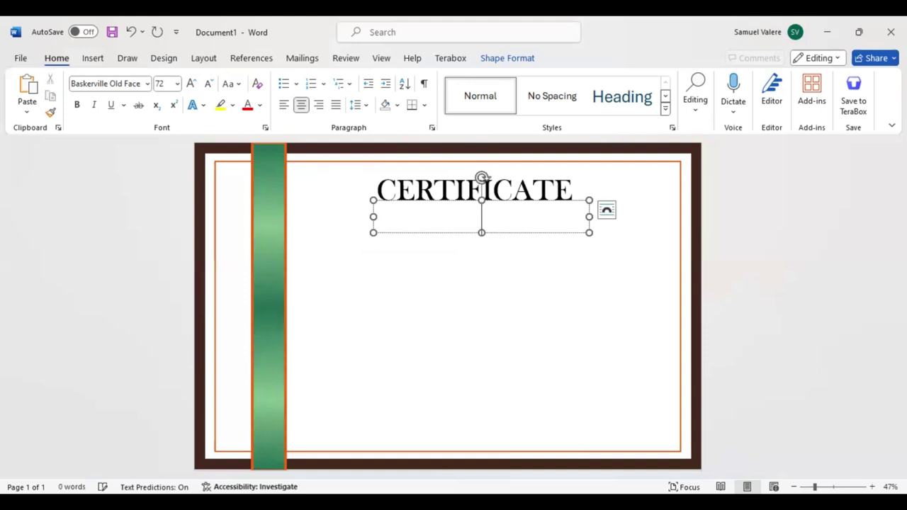
text(OF )
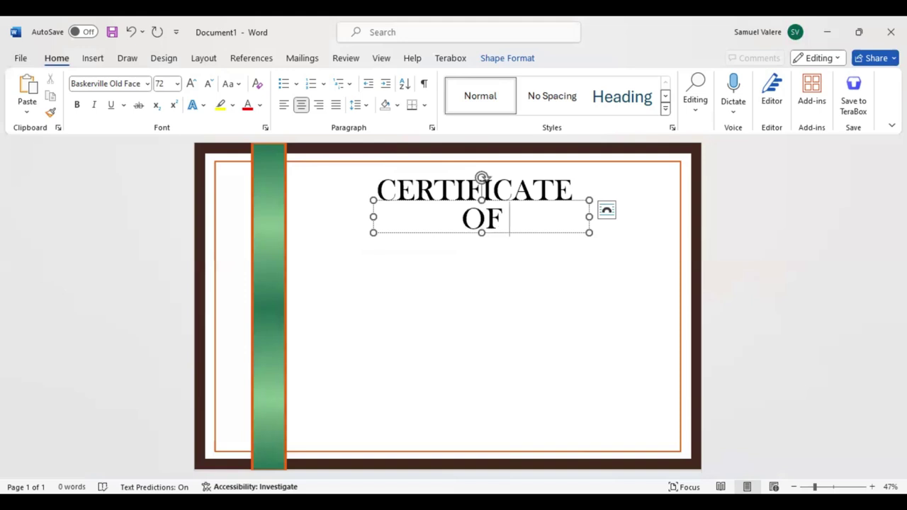
text(Ex)
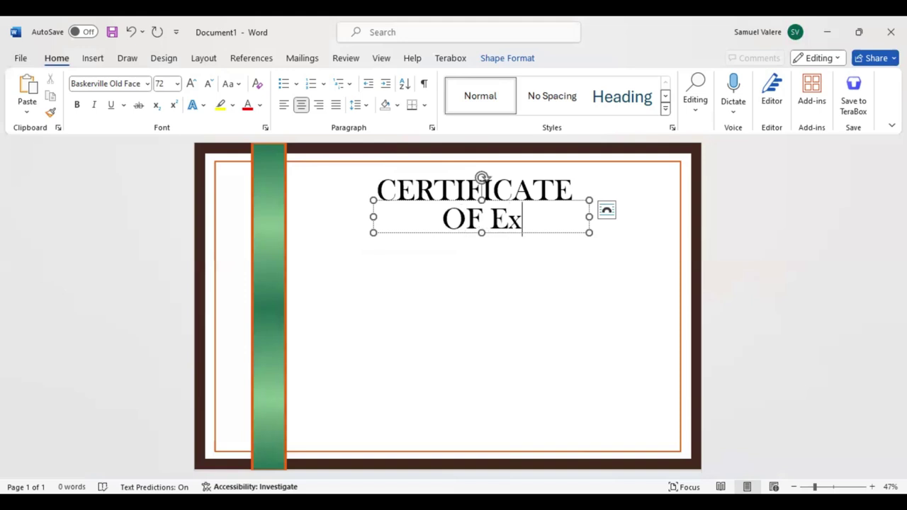
text(c)
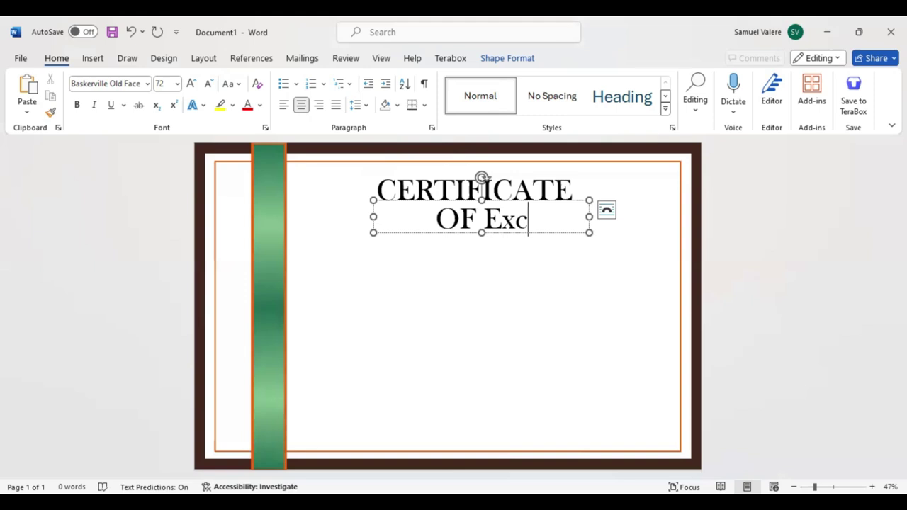
text(ellence)
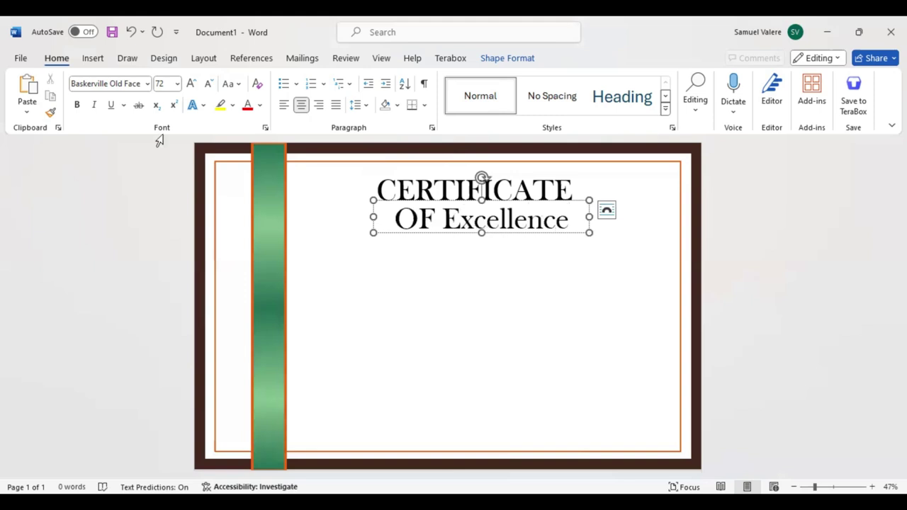
Shrink the 'OF Excellence' subtitle text down to 18 pt.
key(shift+Home)
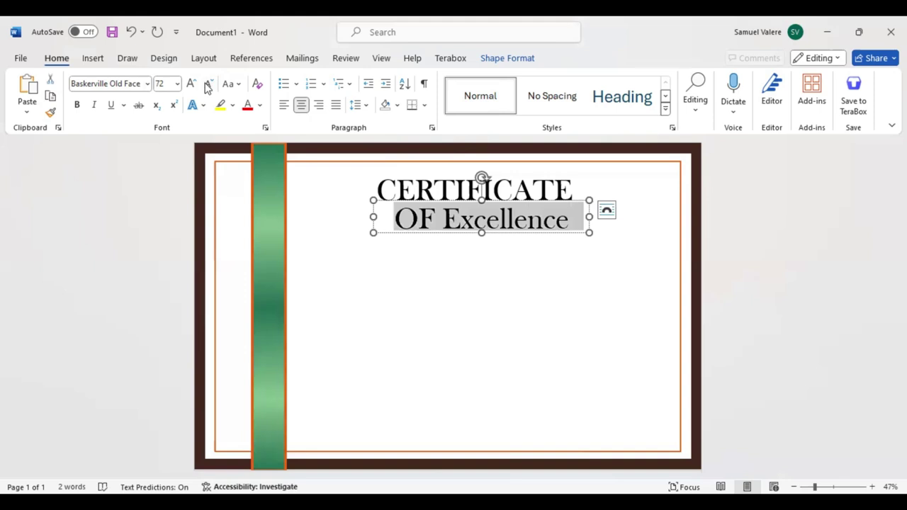
click(208, 84)
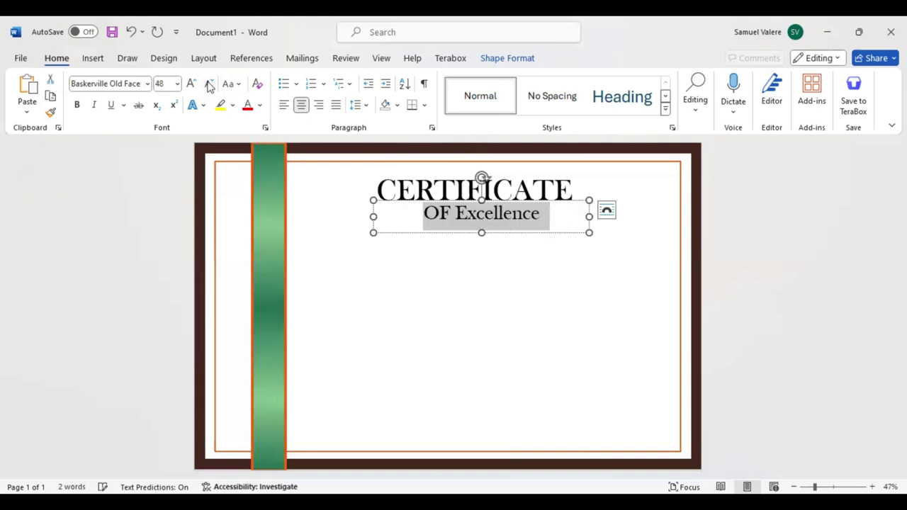
click(209, 85)
click(209, 85)
click(209, 85)
click(209, 85)
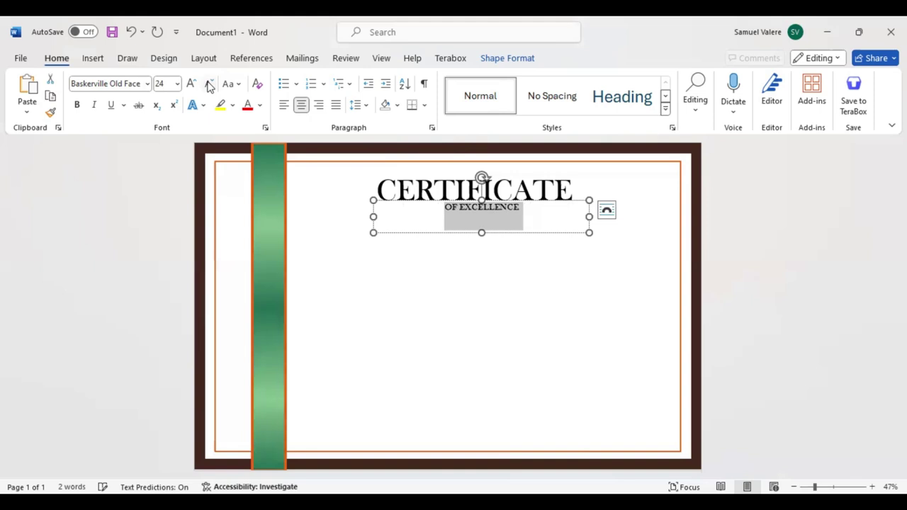
click(209, 85)
click(209, 85)
click(209, 85)
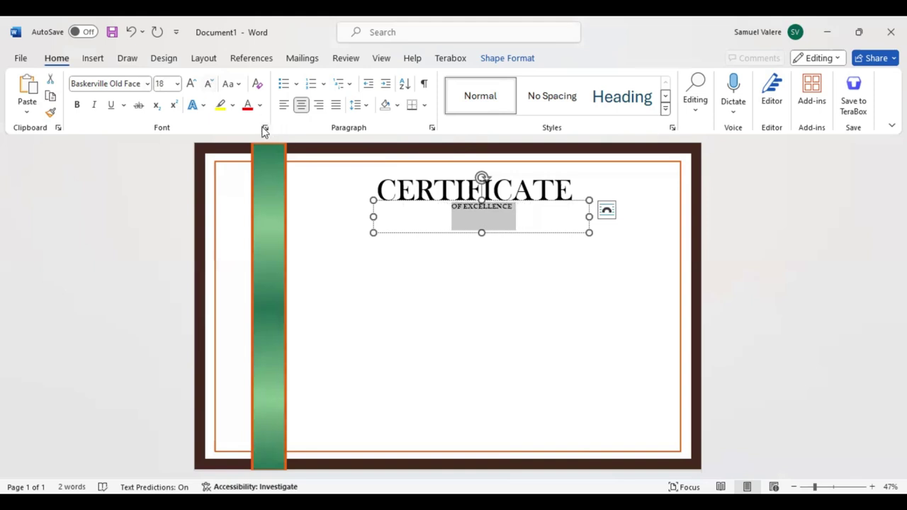
Expand the OF EXCELLENCE subtitle's character spacing by 6 pt.
click(265, 128)
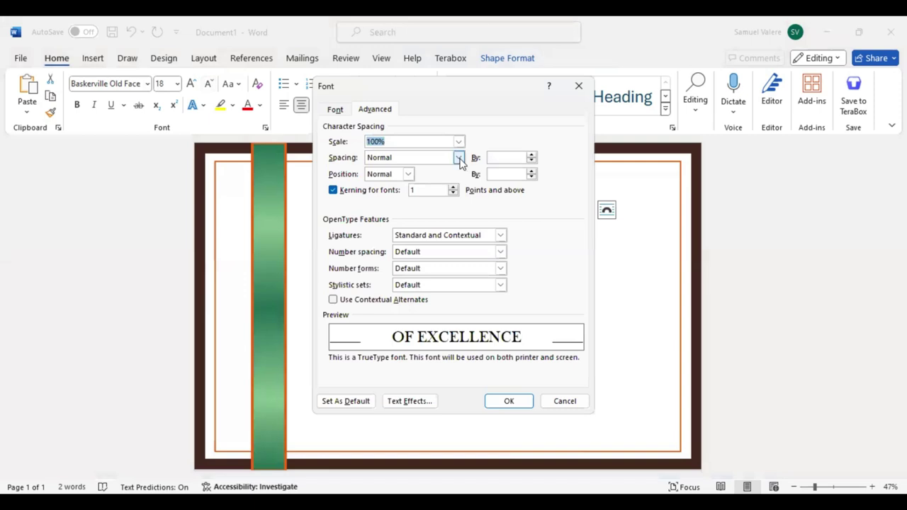
click(460, 158)
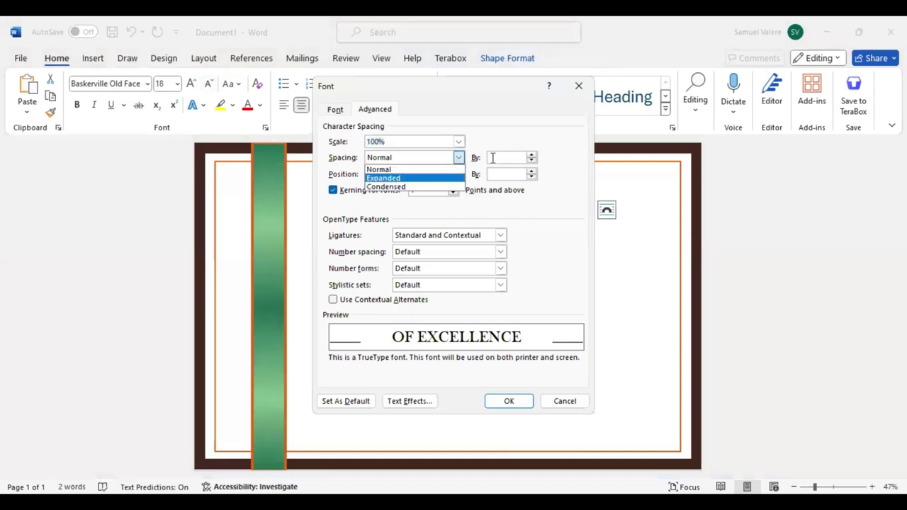
key(Return)
click(491, 160)
key(BackSpace)
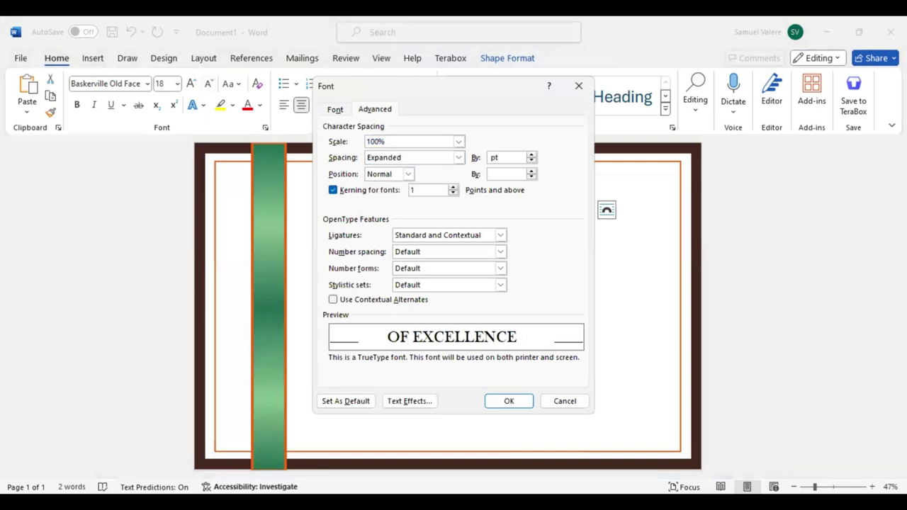
text(6)
key(Return)
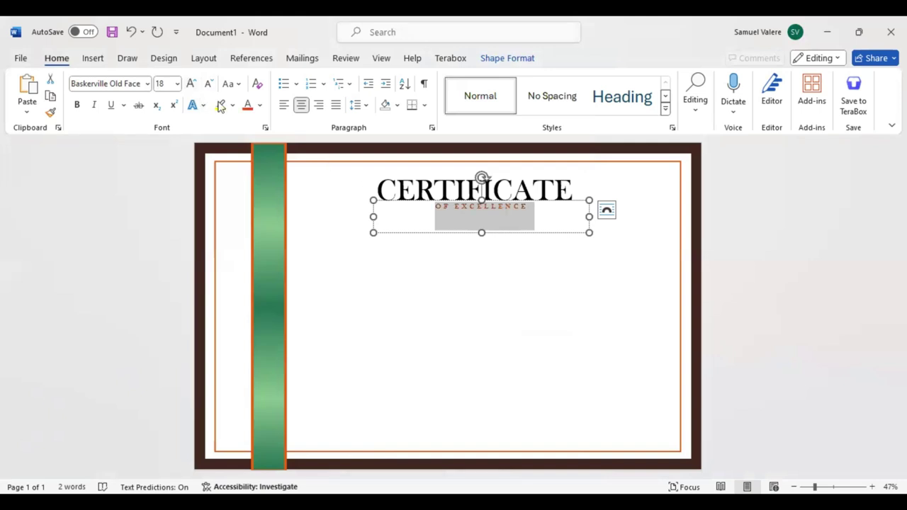
Enlarge the OF EXCELLENCE subtitle from 18 to 20 pt and nudge it centred under CERTIFICATE.
key(ctrl+shift+period)
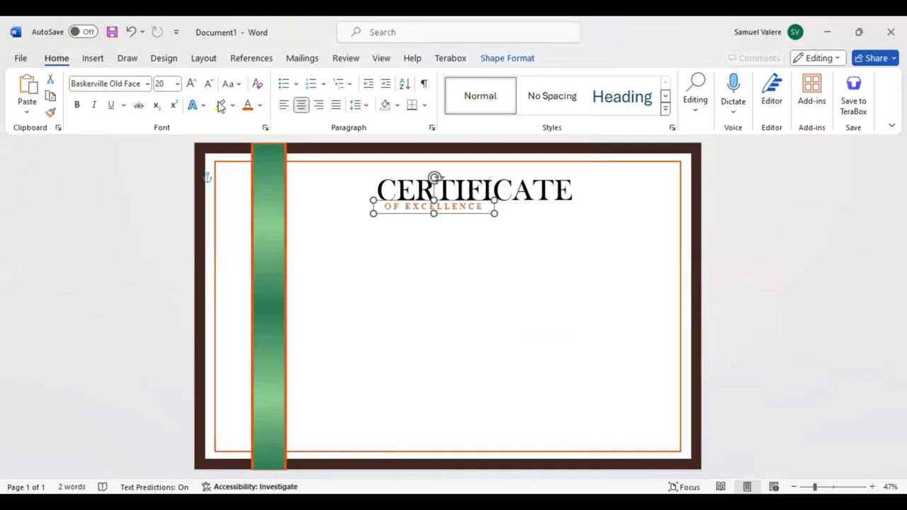
key(Right)
key(Right)
key(Right)
key(Right)
key(Right)
key(Right)
key(Right)
key(Right)
key(Right)
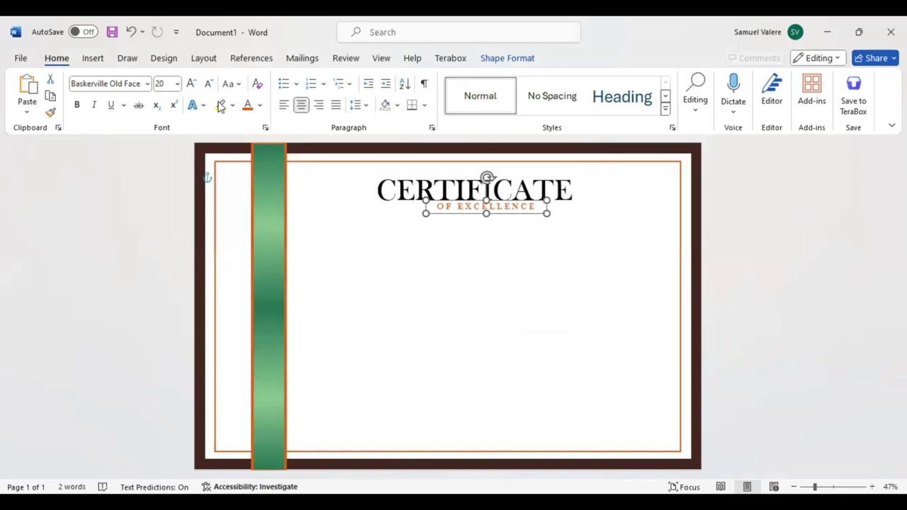
key(Left)
key(Left)
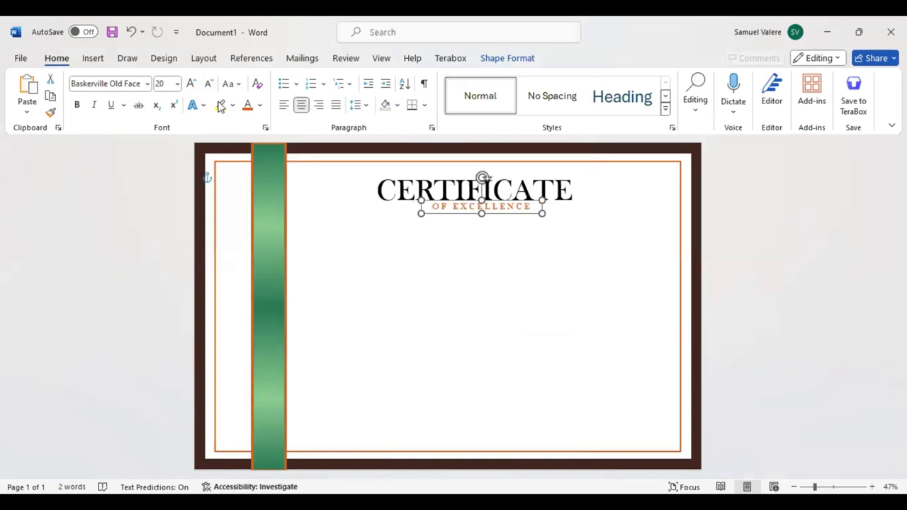
key(Left)
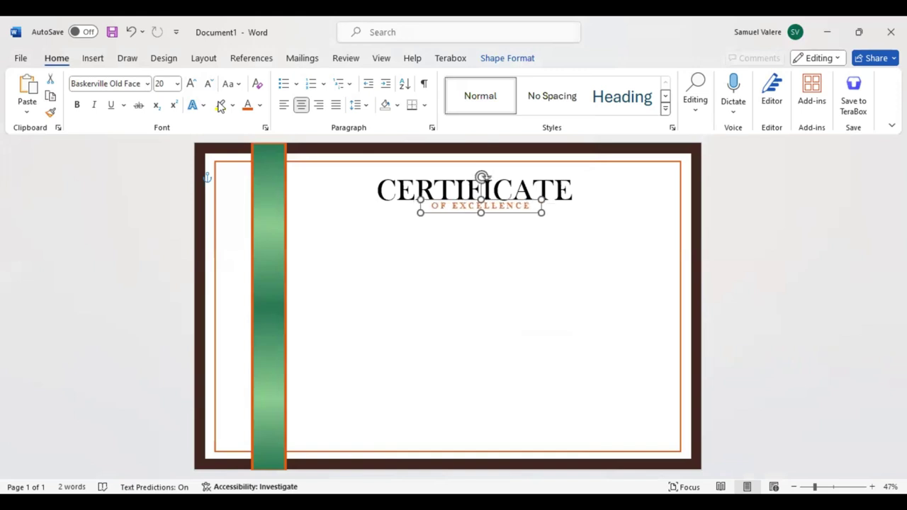
key(Left)
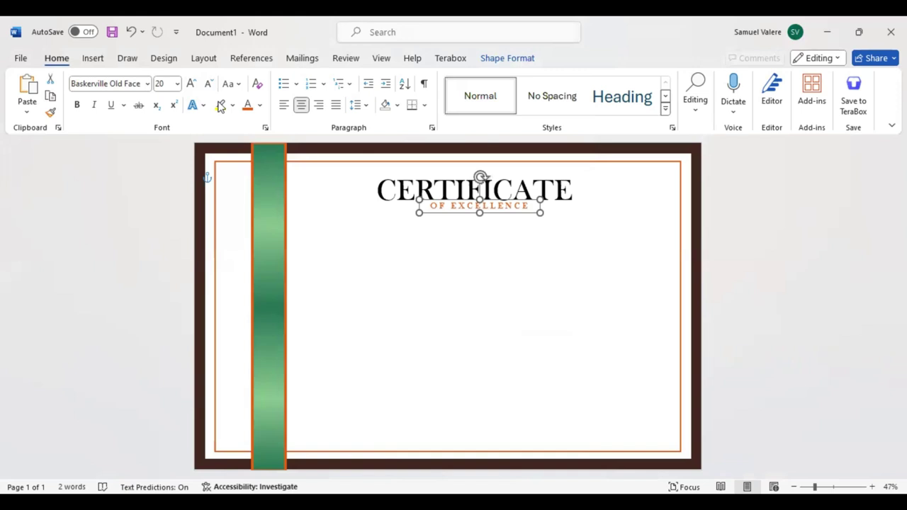
key(Left)
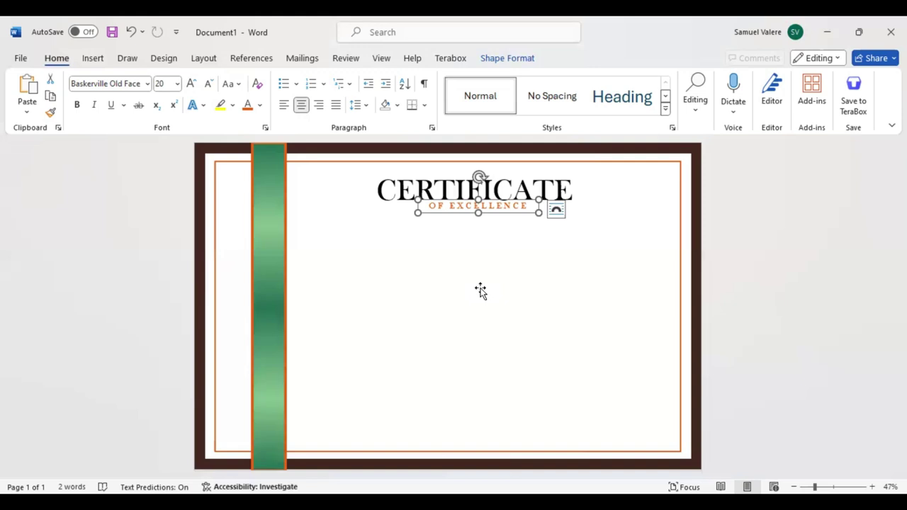
Duplicate the OF EXCELLENCE box below and retype it as 'This Certificate is Proudly Presented To'.
drag(495, 208, 499, 227)
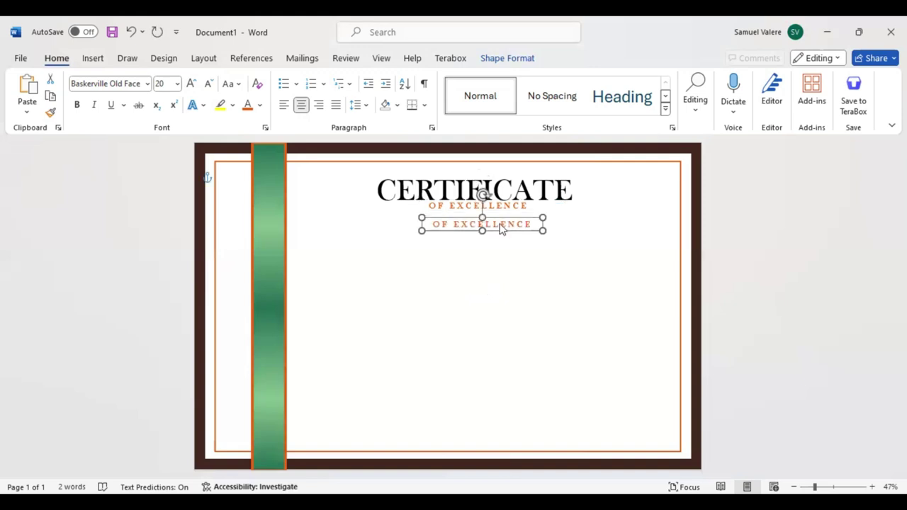
triple_click(499, 226)
text(This)
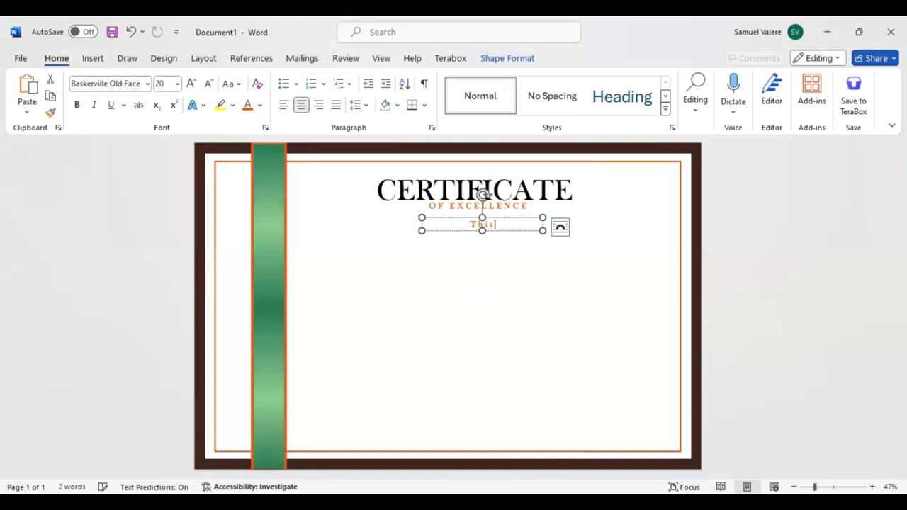
text( Certificate )
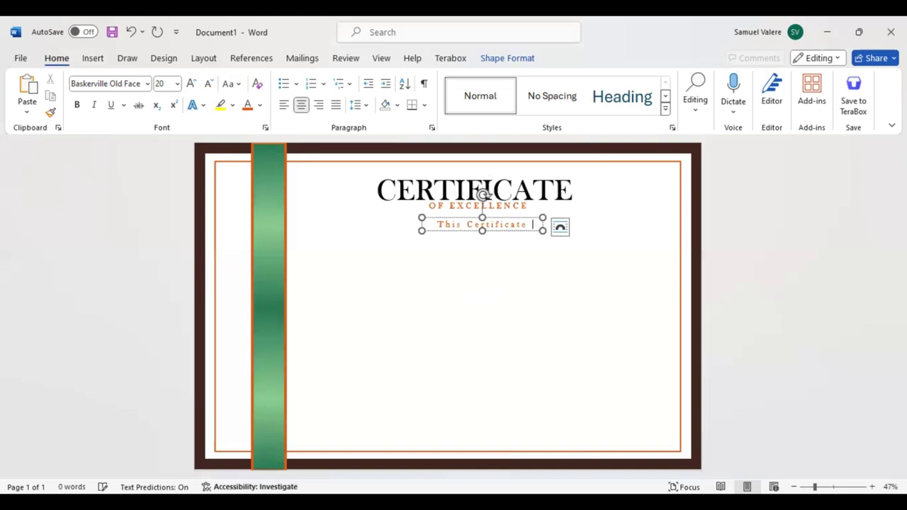
text(i)
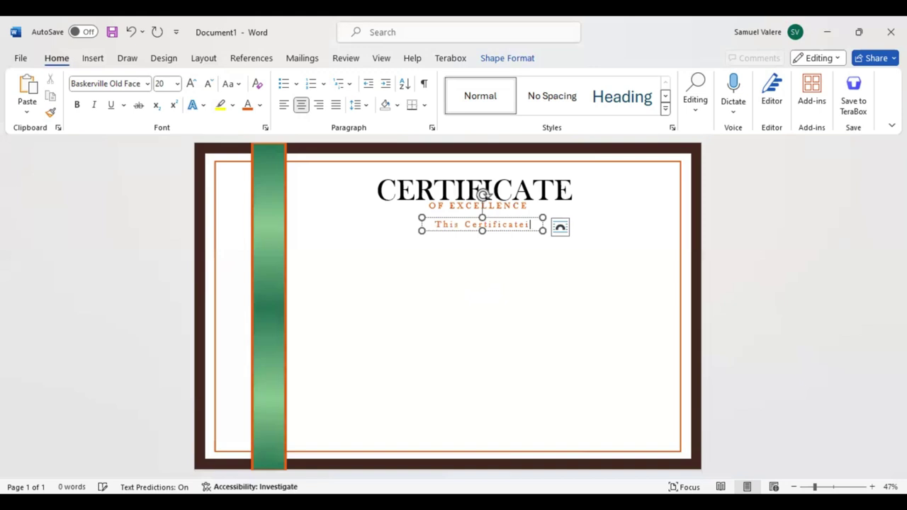
text(s )
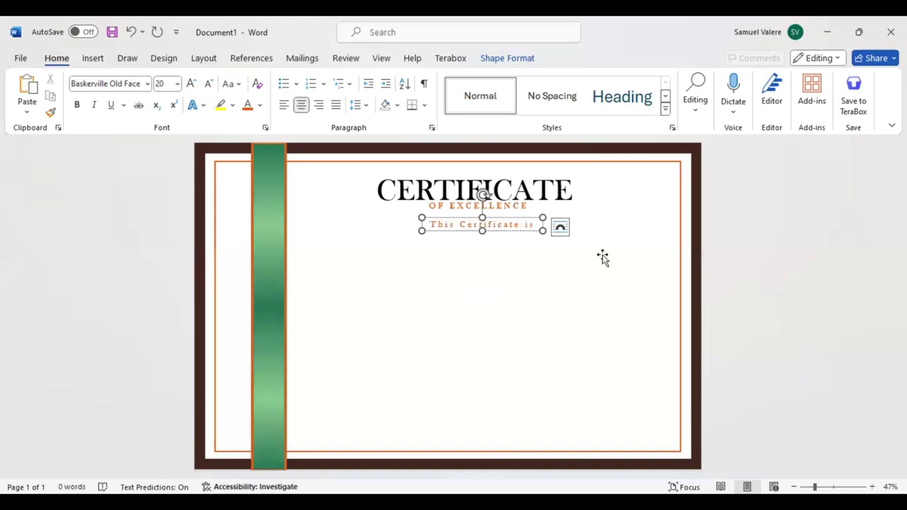
text(Proudly)
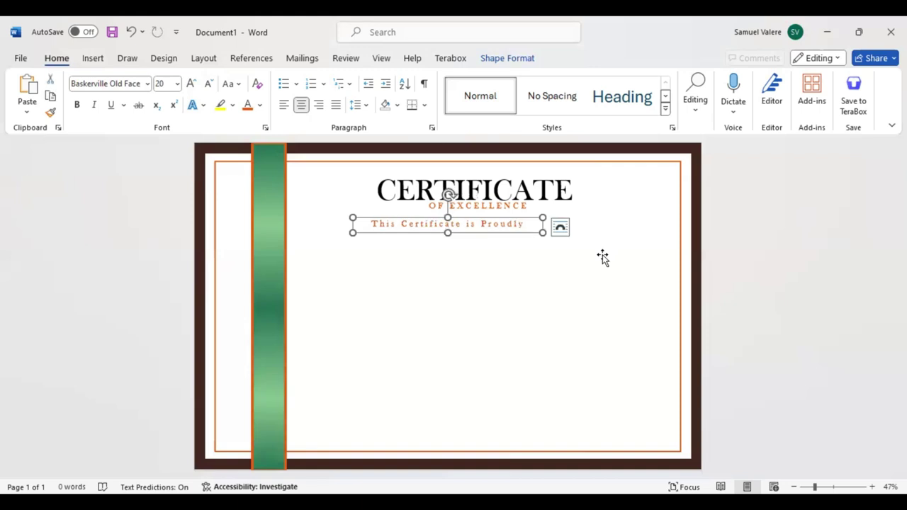
text( Presented To)
key(Escape)
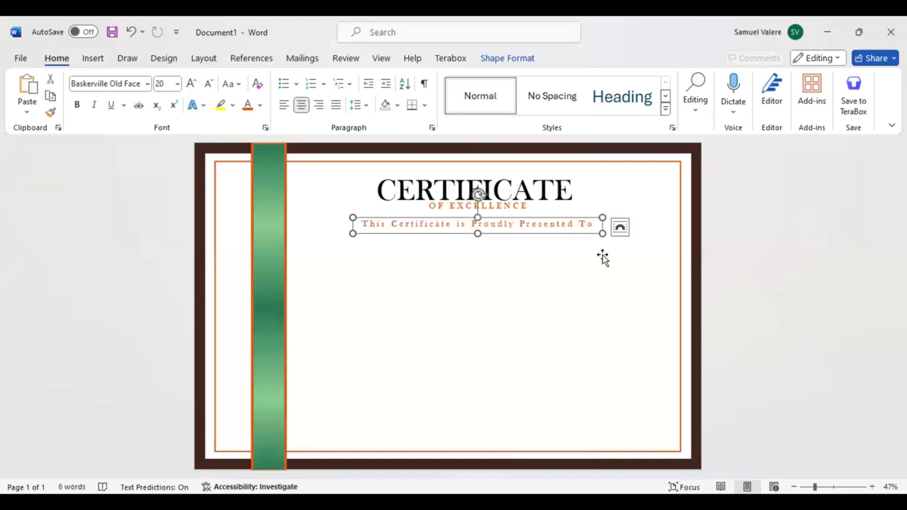
Move the presented-to line slightly lower and centre it under the heading.
drag(504, 233, 505, 251)
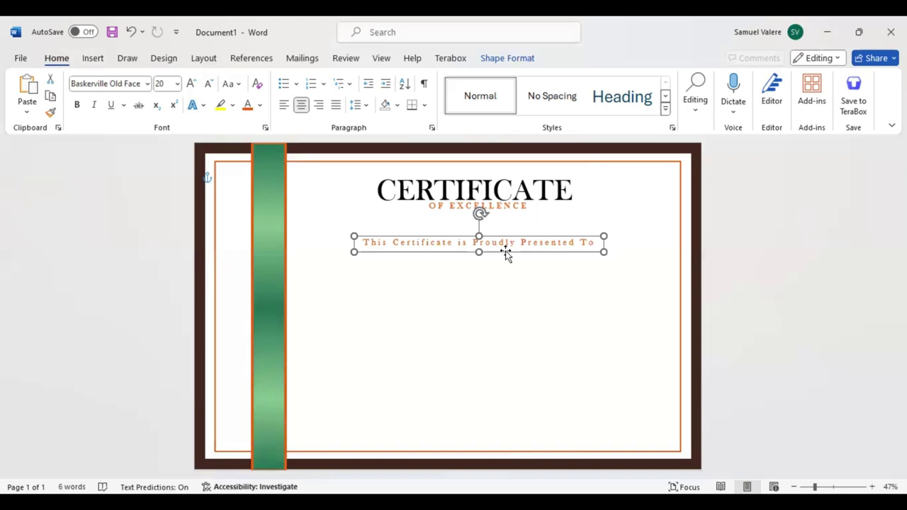
key(Left)
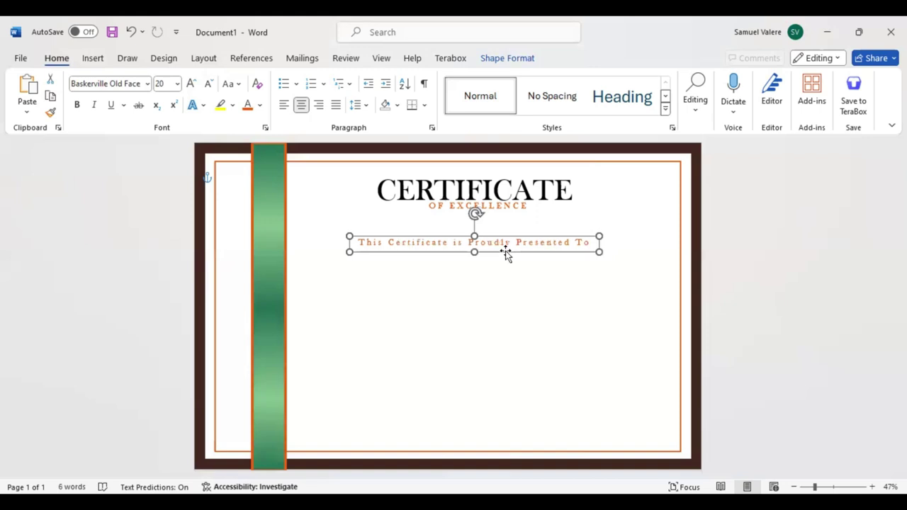
key(Right)
key(Right)
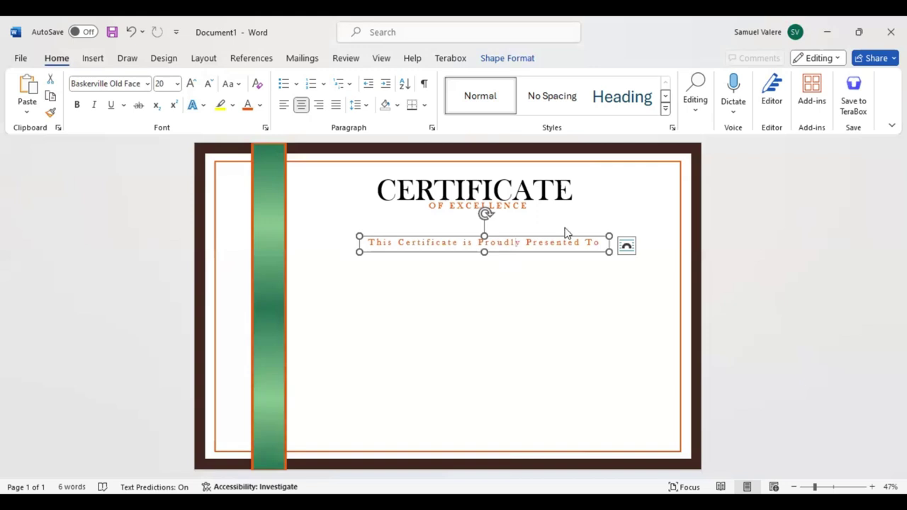
key(ctrl+a)
Make the presented-to line black, centre CERTIFICATE, and copy the heading box below for the name.
click(574, 219)
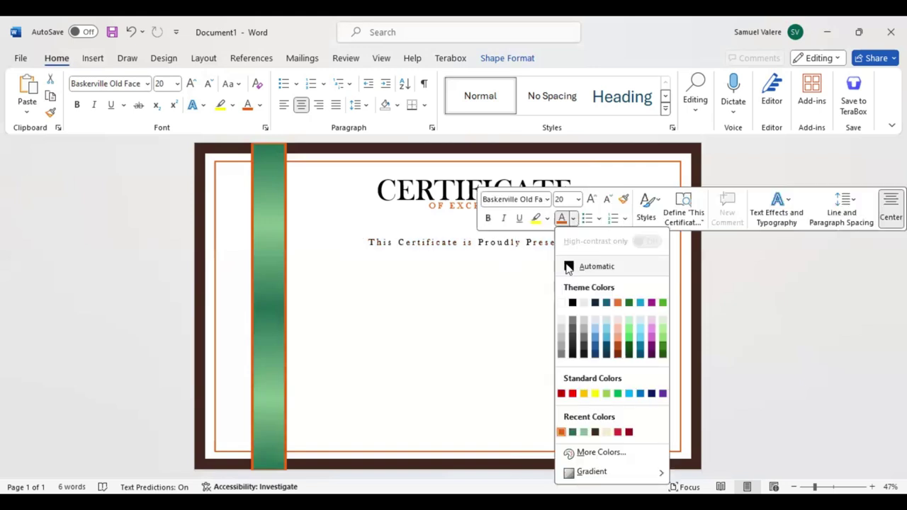
click(515, 211)
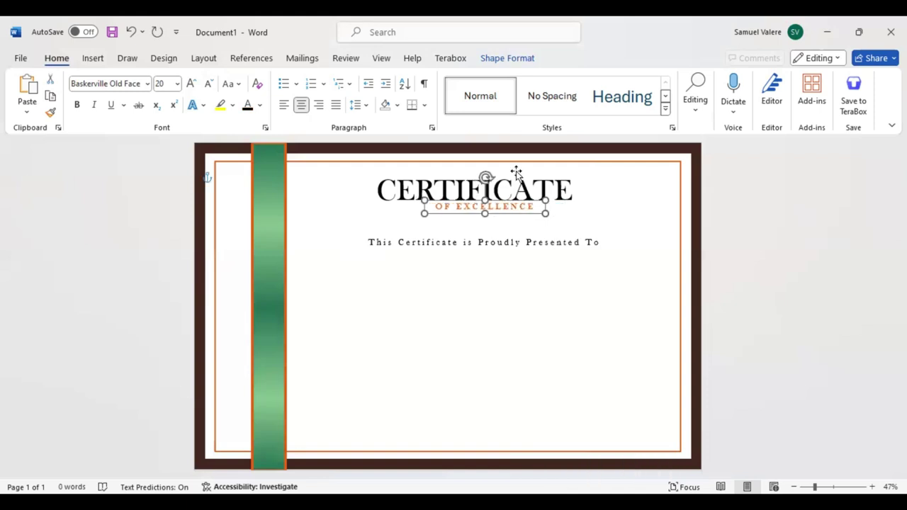
drag(516, 173, 525, 172)
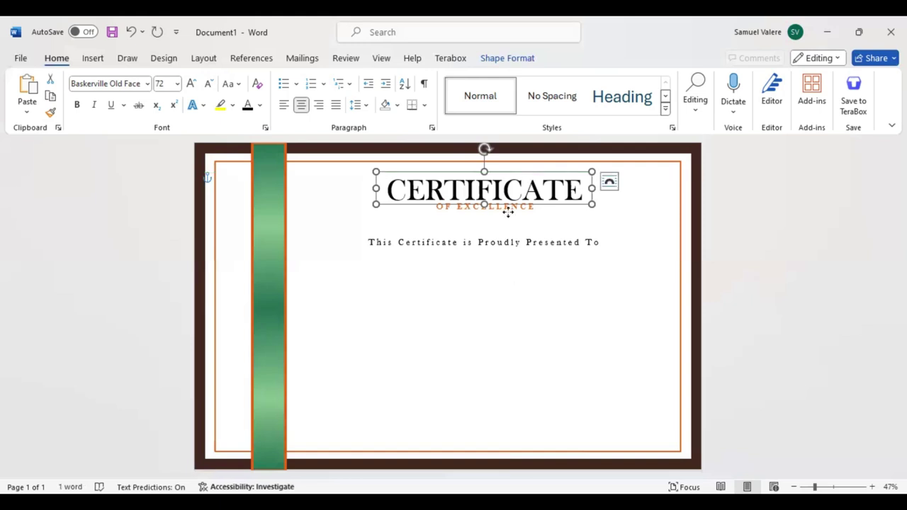
ctrl+drag(509, 211, 500, 282)
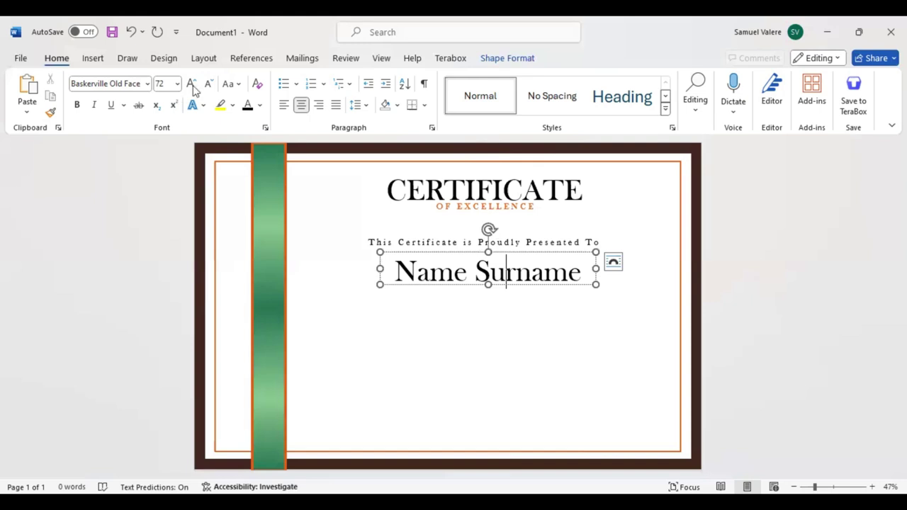
Set Name Surname in 130 pt Edwardian Script ITC and widen its box to one line.
key(ctrl+a)
click(138, 84)
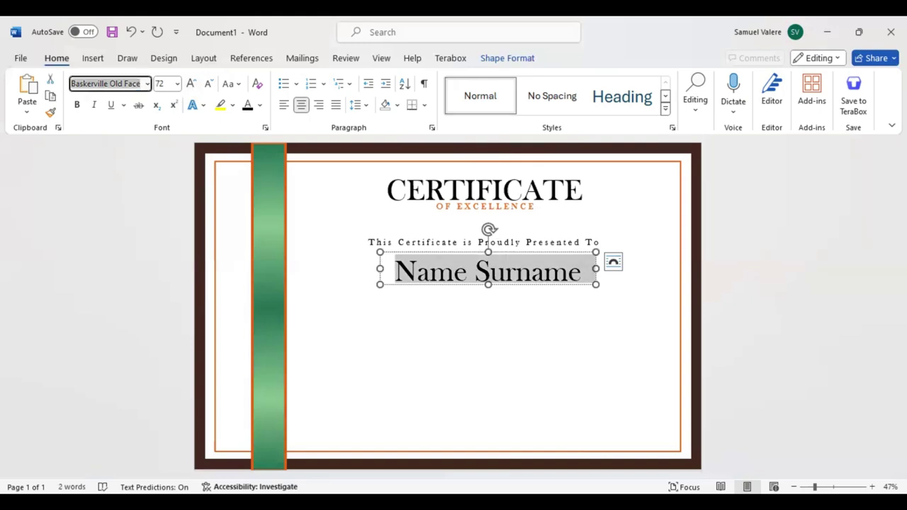
text(Edwardian Script ITC)
key(Return)
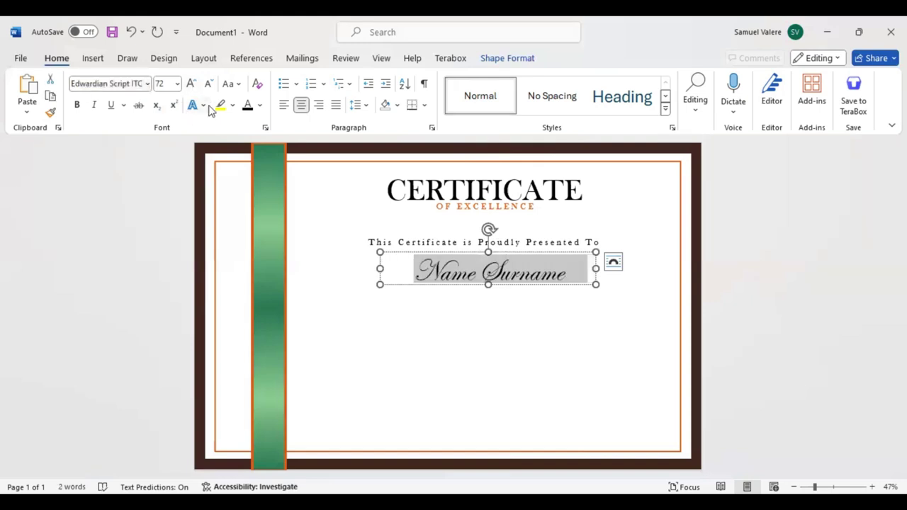
click(190, 83)
click(190, 83)
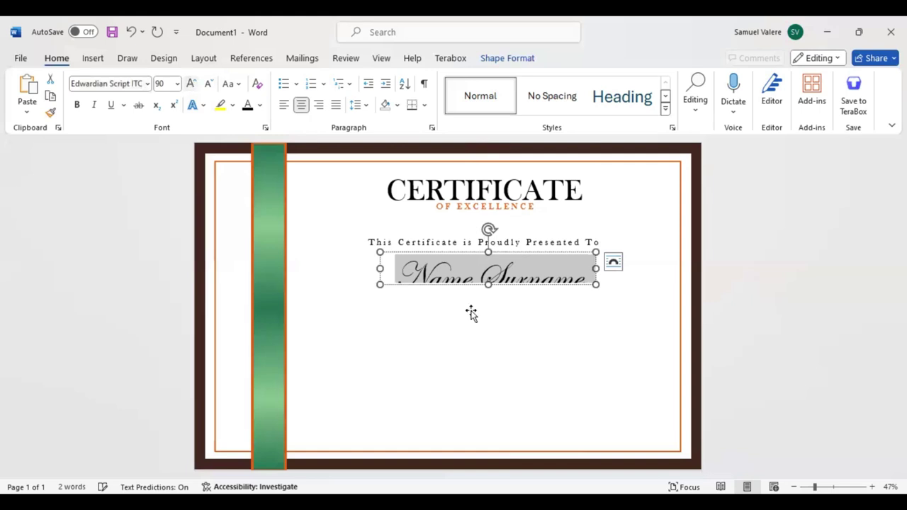
key(ctrl+shift+period)
key(ctrl+shift+period)
key(ctrl+shift+period)
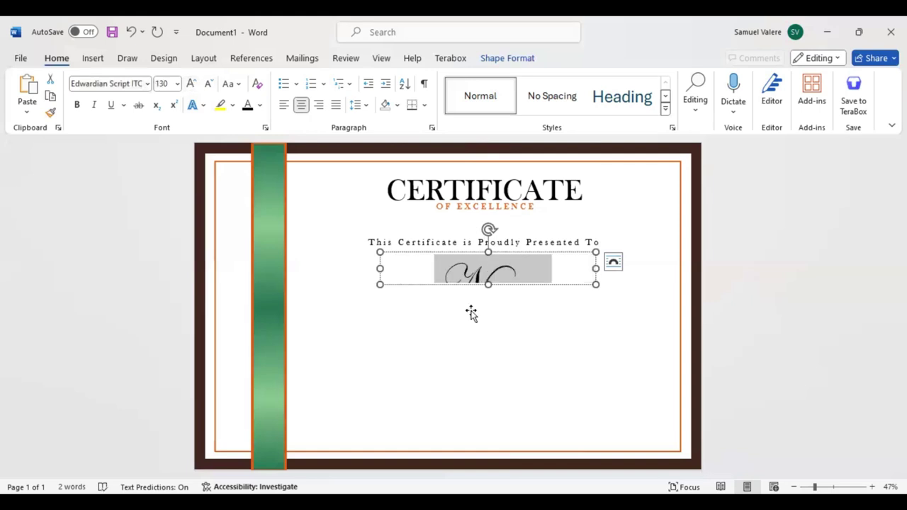
drag(379, 284, 328, 297)
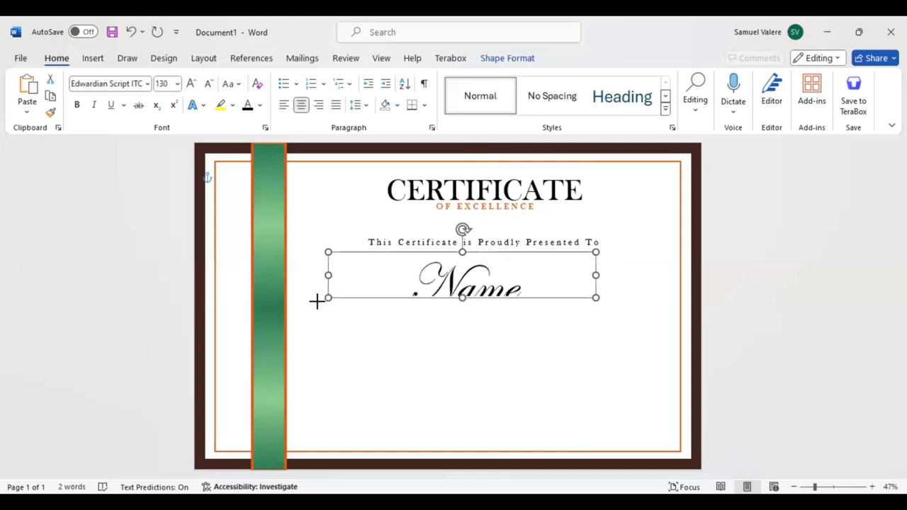
drag(456, 310, 499, 310)
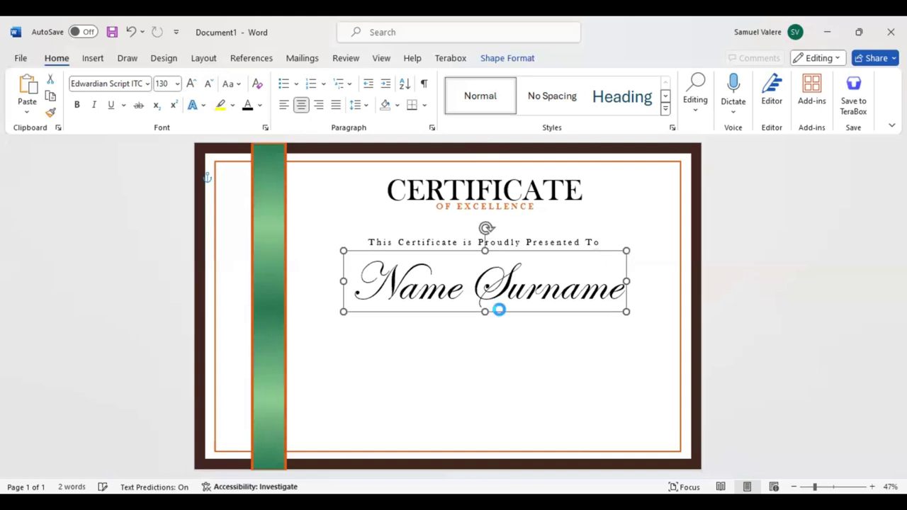
key(ctrl+a)
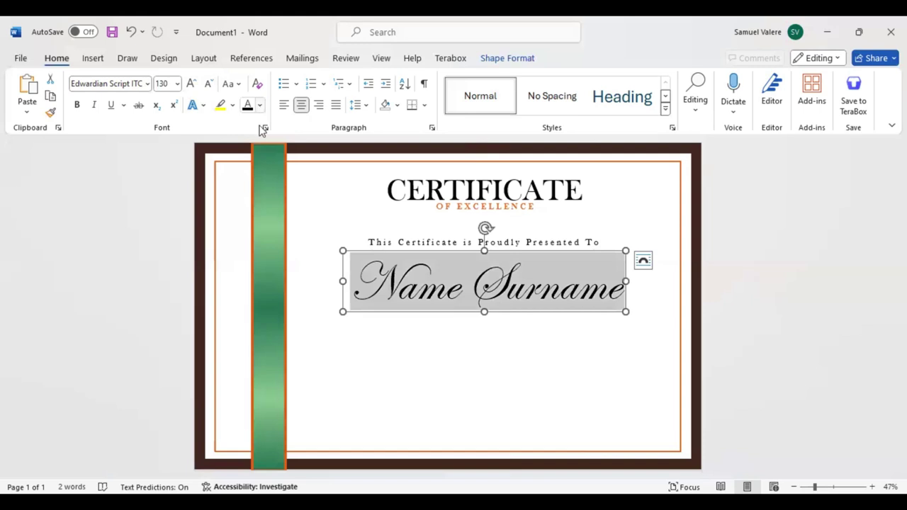
Colour the Name Surname text dark red from the recent font colours.
click(260, 106)
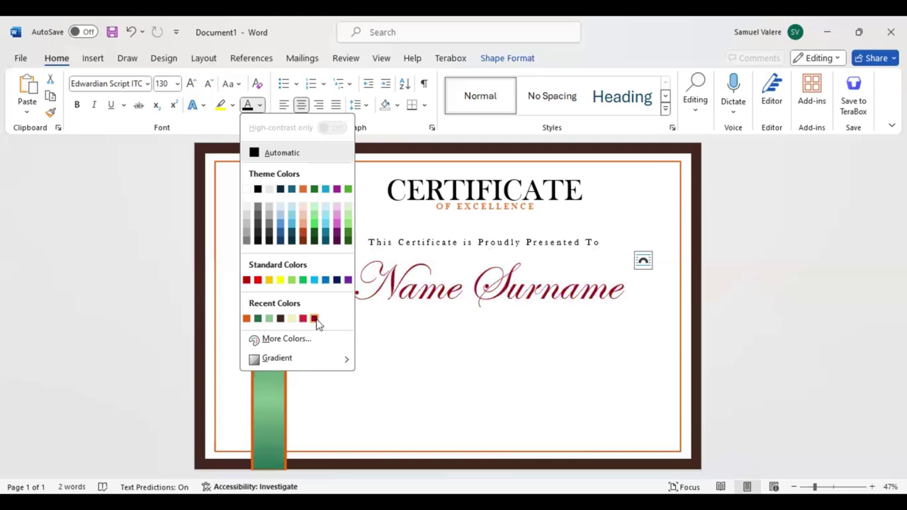
click(510, 315)
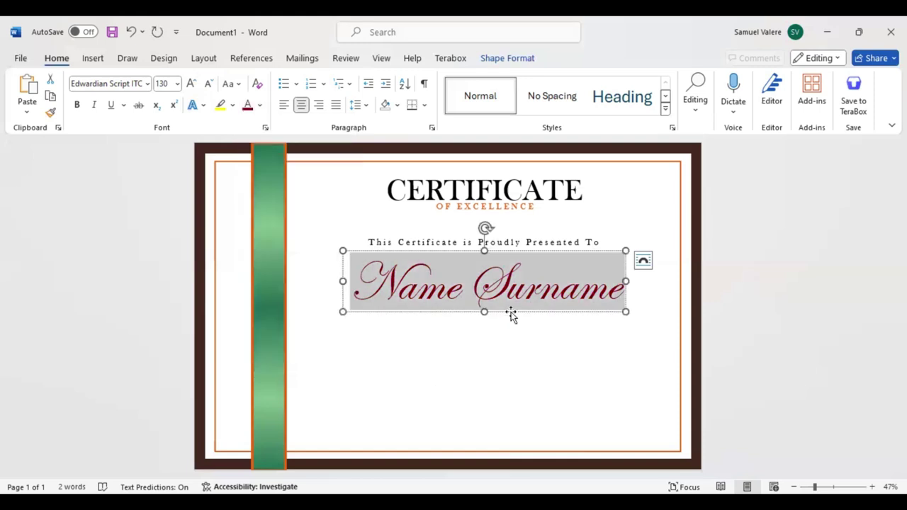
click(510, 315)
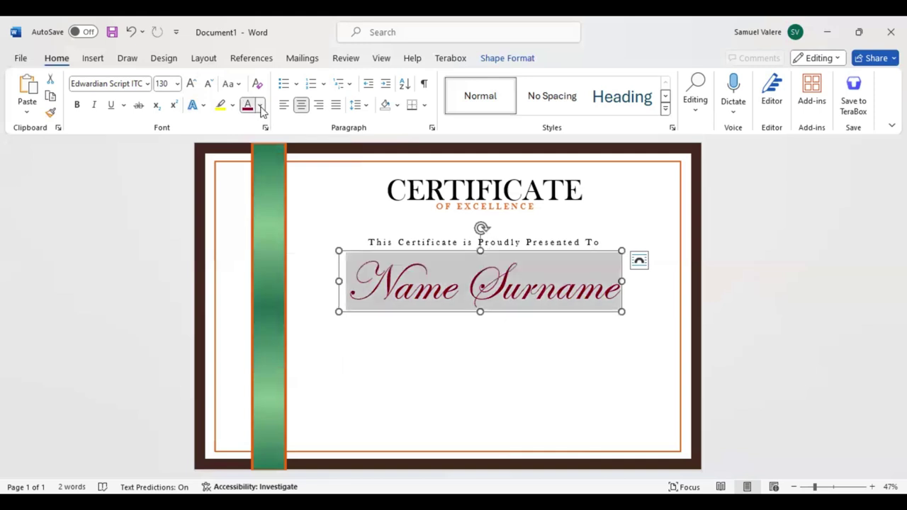
click(261, 107)
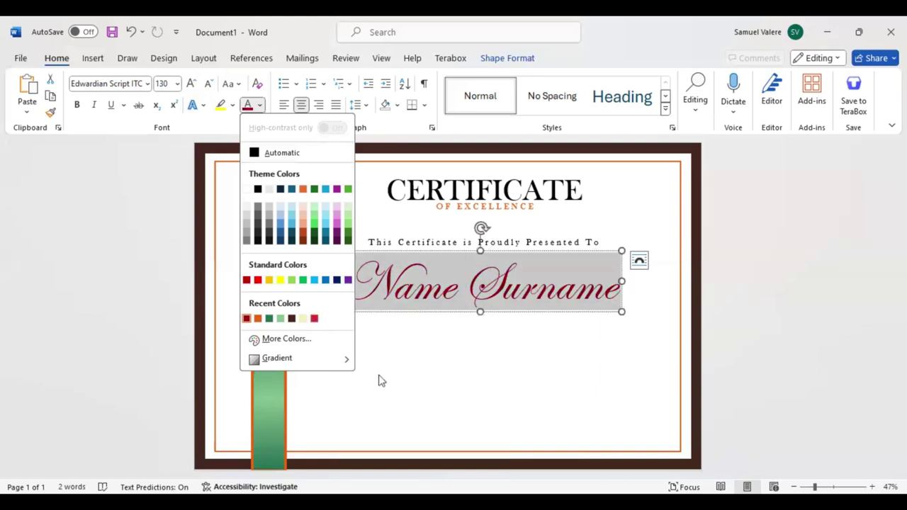
Draw a text box below the name and paste the body paragraph into it.
click(397, 354)
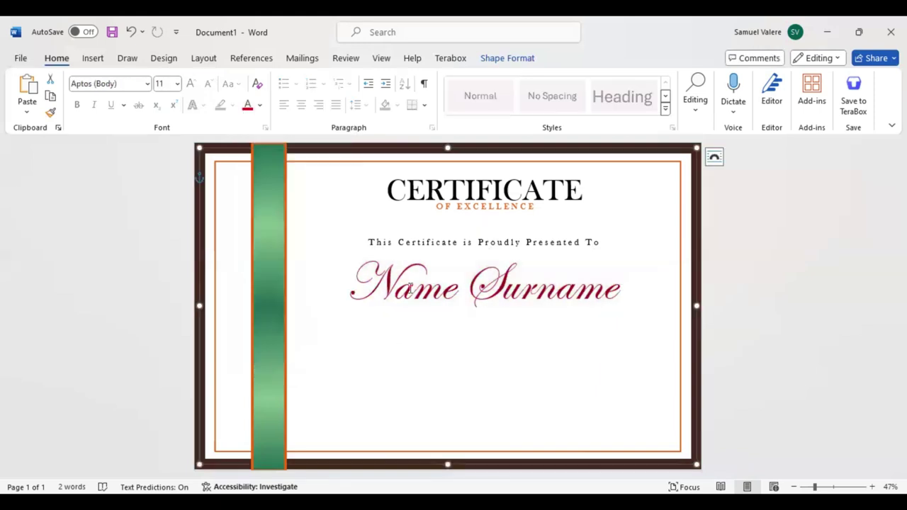
click(93, 59)
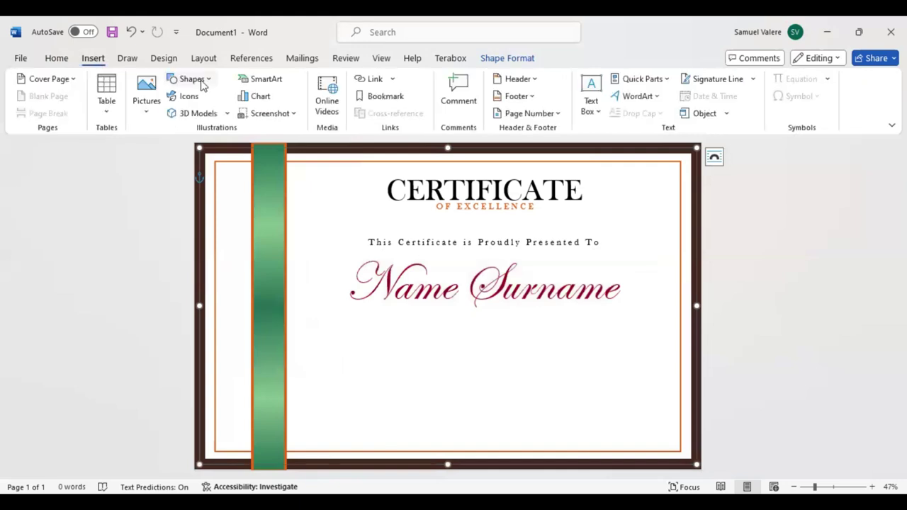
click(204, 85)
click(186, 113)
drag(391, 322, 610, 412)
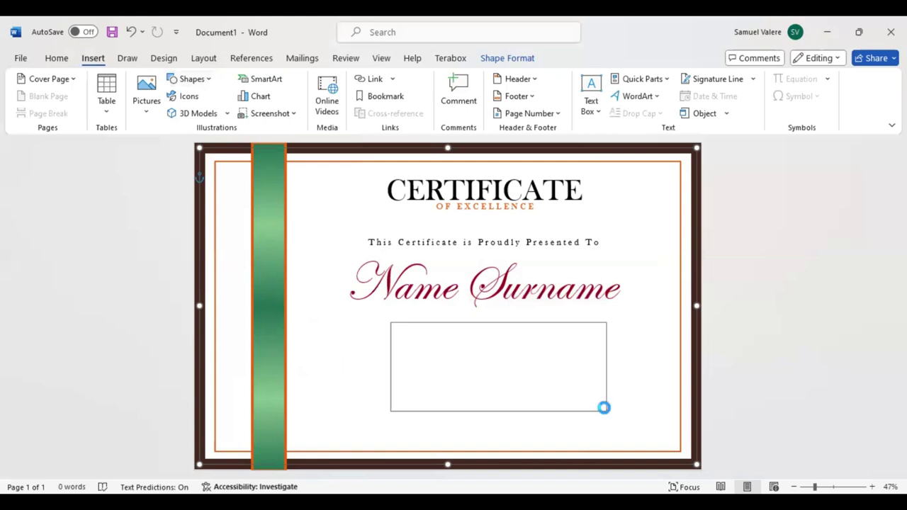
text(With profound gratitude, we acknowledge your remarkable contributions that have shaped our success. Your commitment to excellence, combined with your unique insights, has propelled our project to new heights. This certificate is a token of our appreciation for your exceptional dedication.)
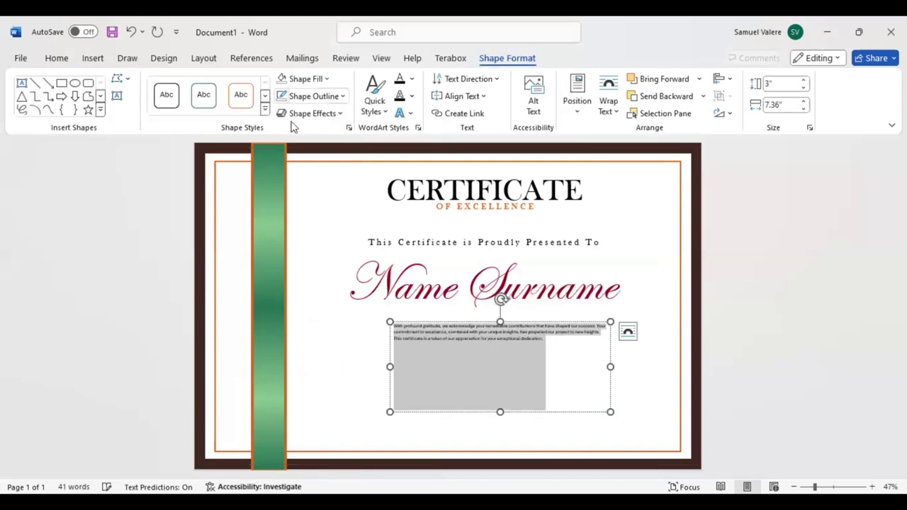
Centre the paragraph in Baskerville Old Face size 26 and widen its box.
click(70, 62)
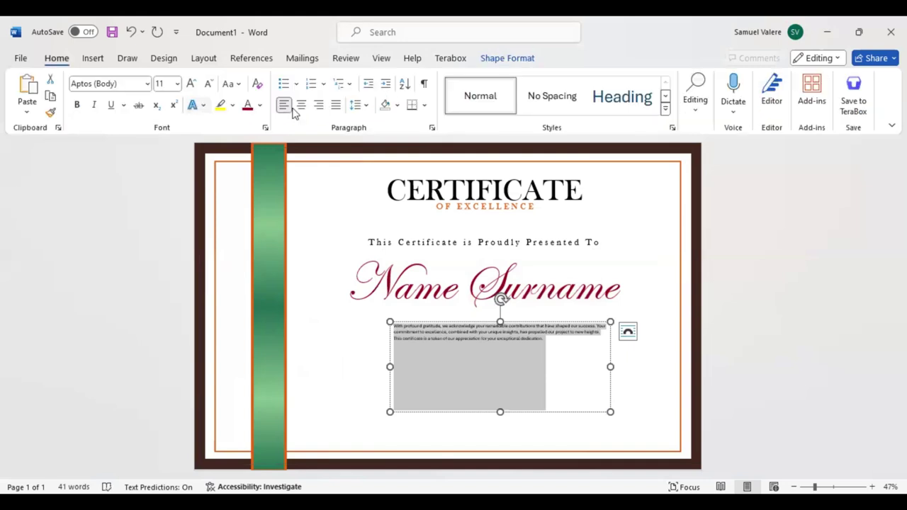
click(300, 104)
click(106, 84)
text(Baskerville Old Face)
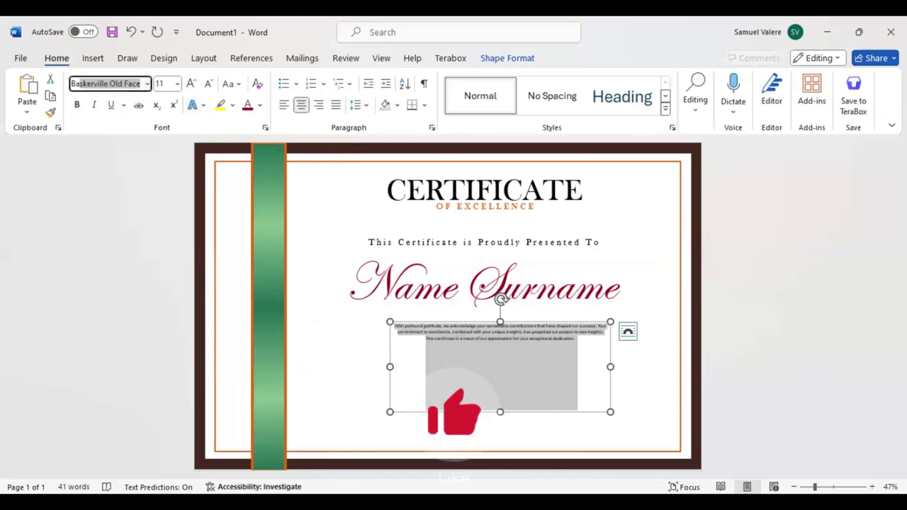
key(Return)
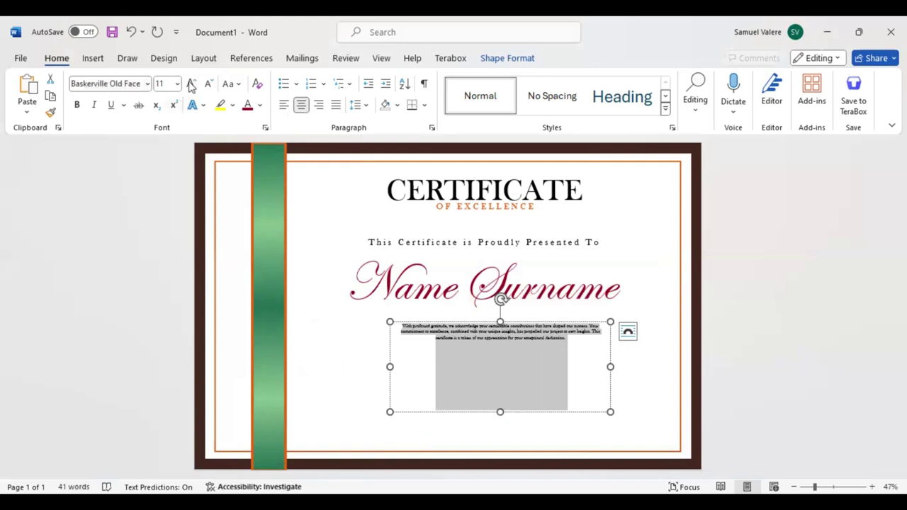
click(191, 84)
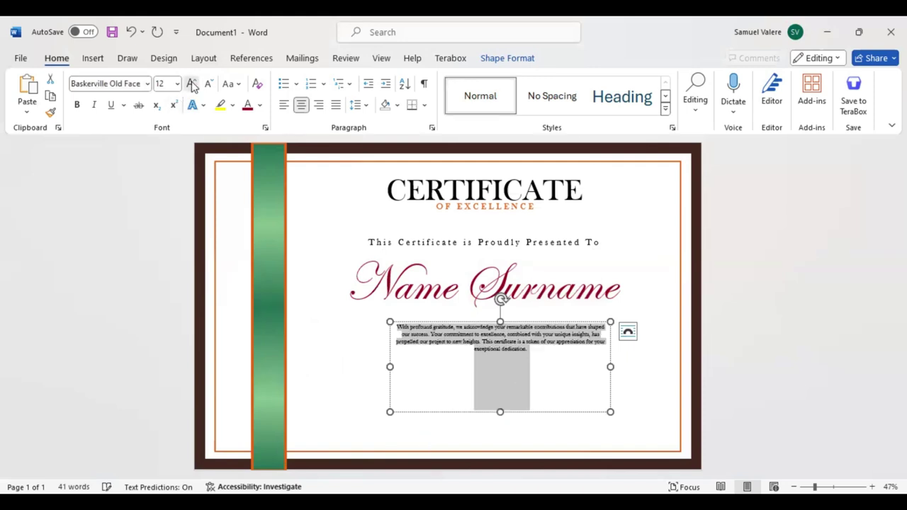
click(191, 83)
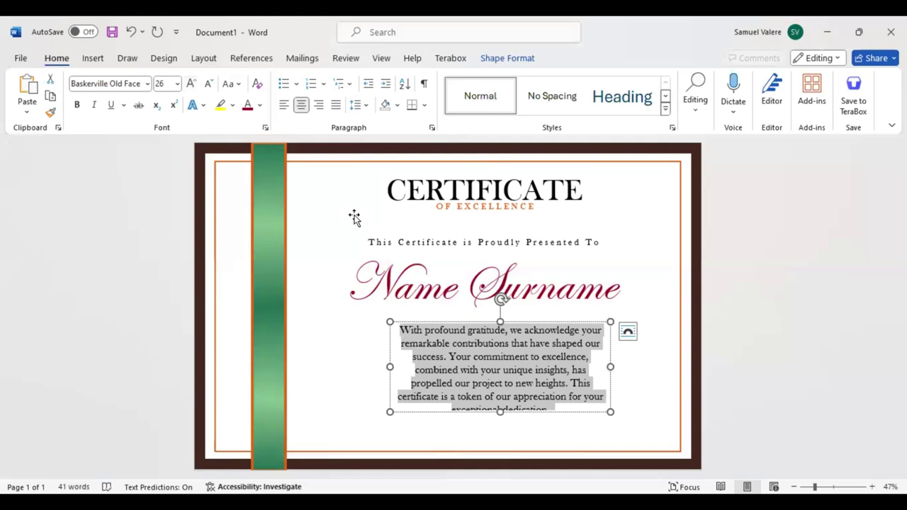
key(Escape)
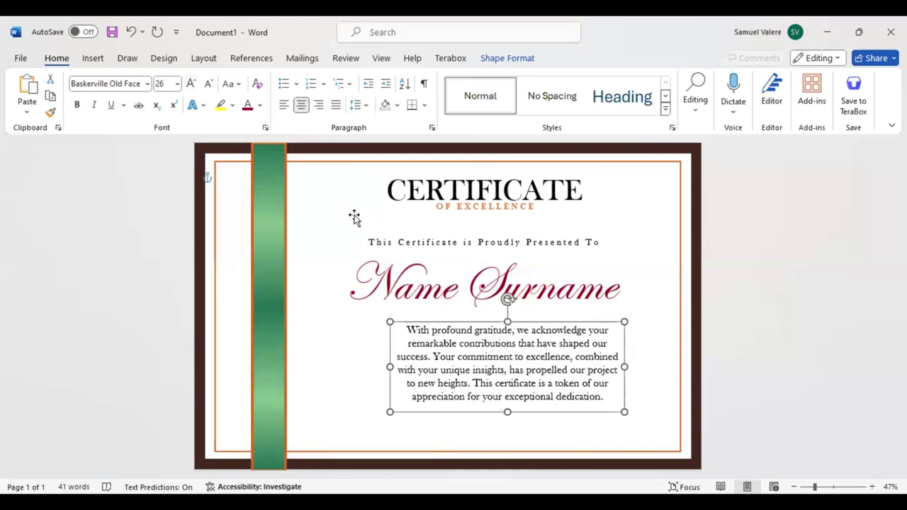
drag(390, 367, 344, 367)
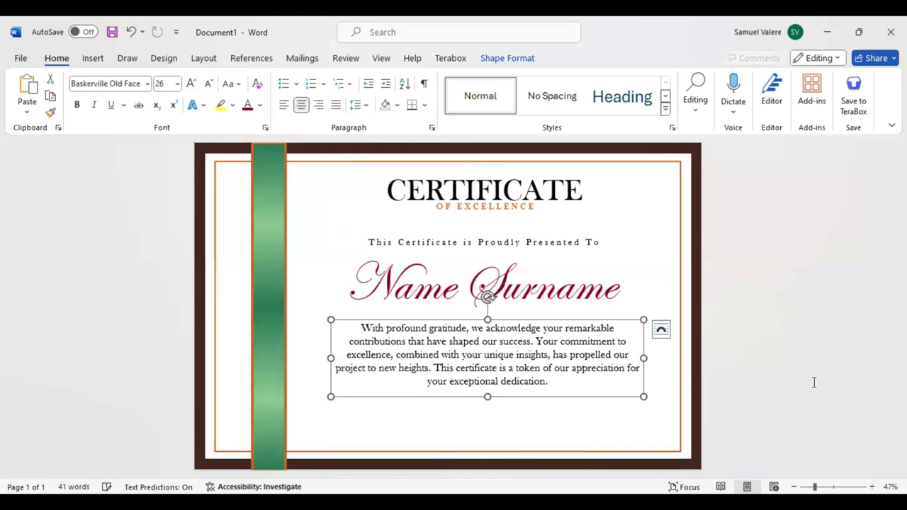
click(206, 228)
Draw a small text box near the bottom-left border and type Signature.
click(93, 59)
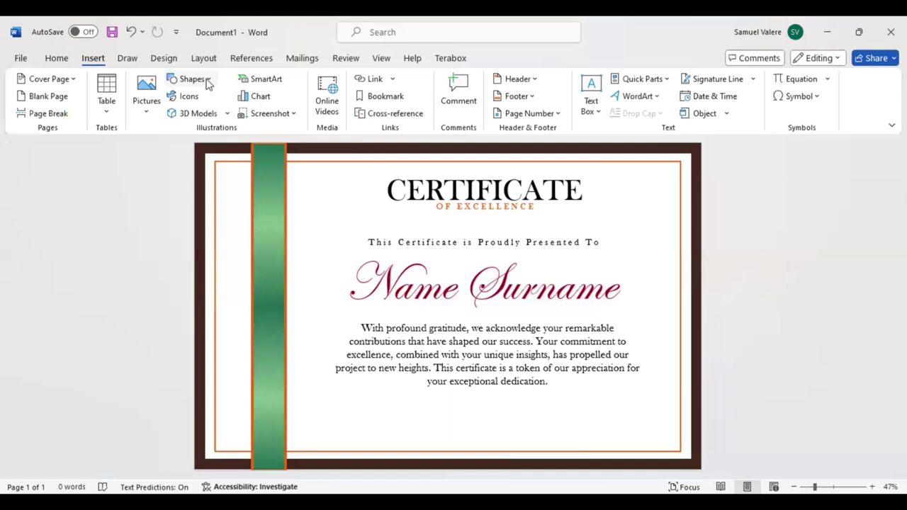
click(191, 79)
click(207, 124)
mouse_move(332, 423)
mouse_down()
mouse_move(387, 440)
mouse_move(369, 443)
mouse_up()
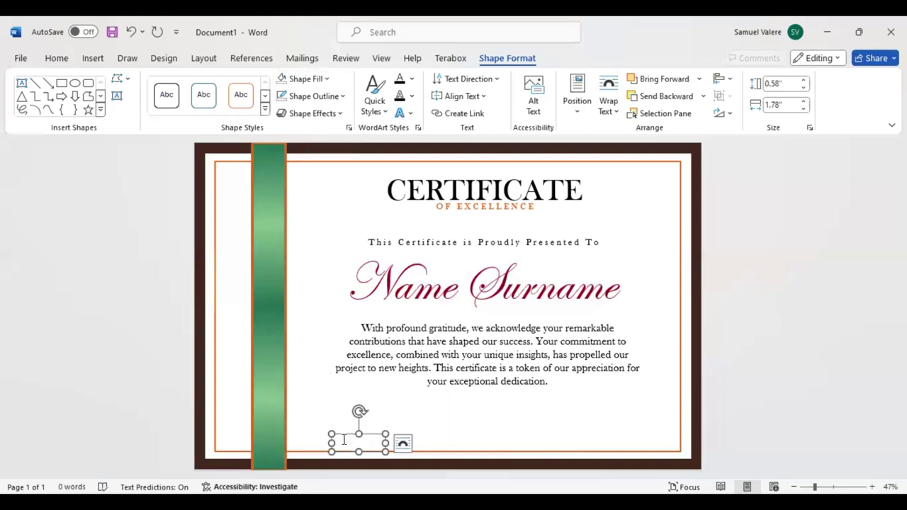
text(Signature)
text(ature)
Make the signature label uppercase SIGNATURE at 14 pt.
double_click(347, 439)
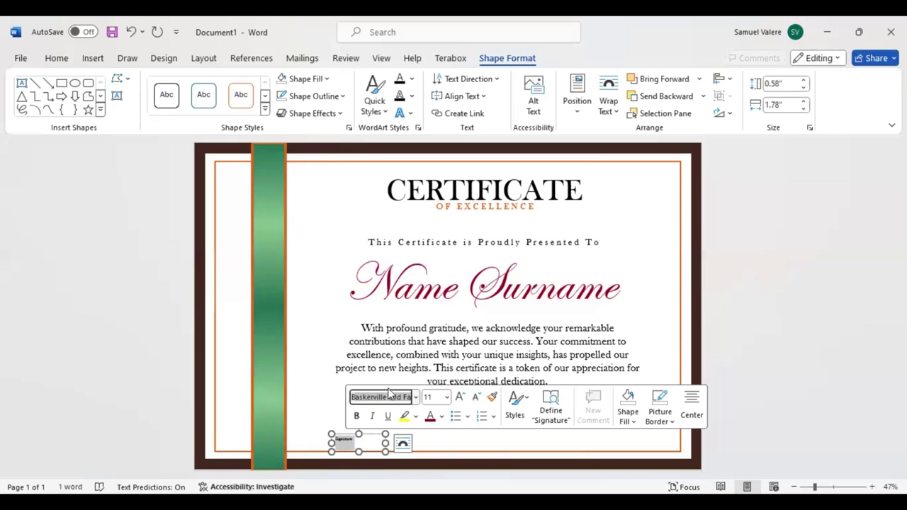
click(65, 62)
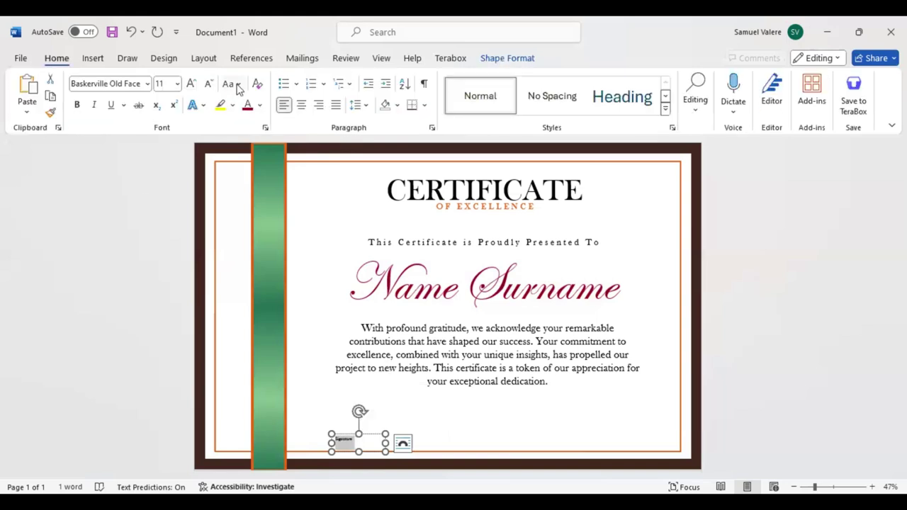
click(238, 85)
click(267, 141)
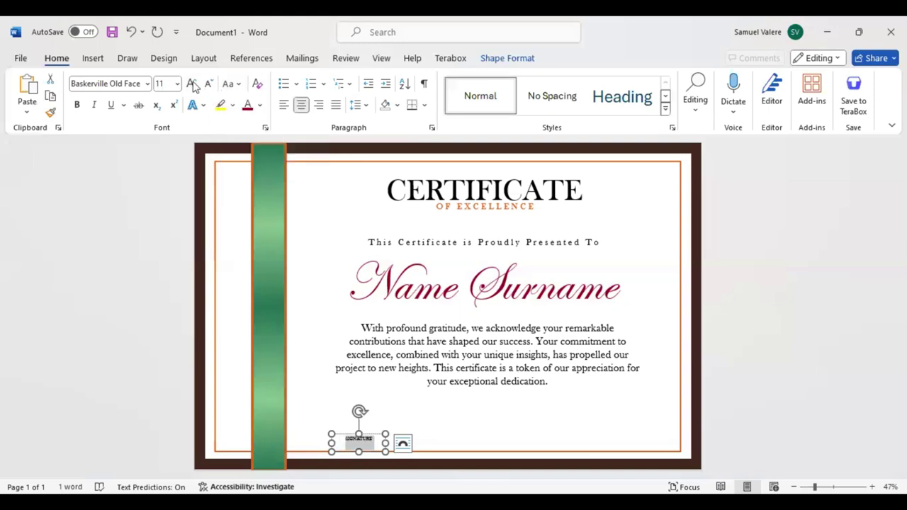
click(192, 83)
click(193, 83)
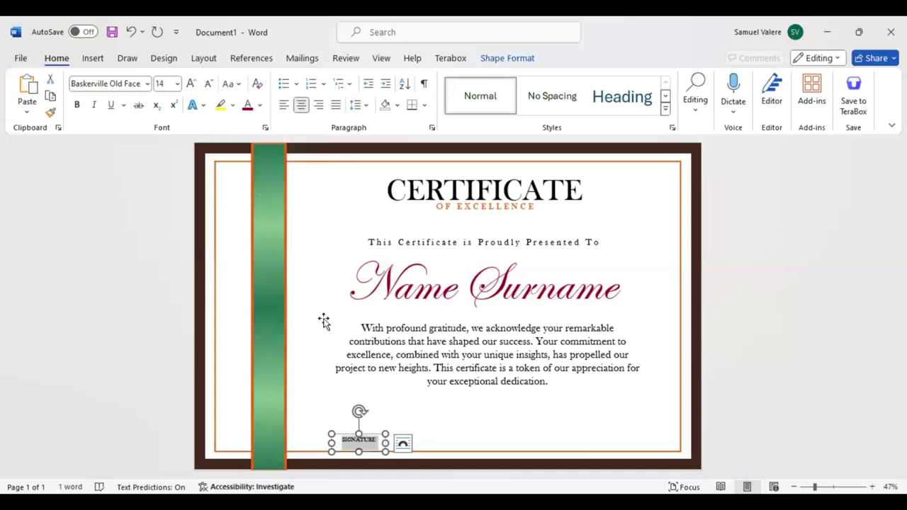
Duplicate the SIGNATURE box and place the copy at the lower right.
click(375, 436)
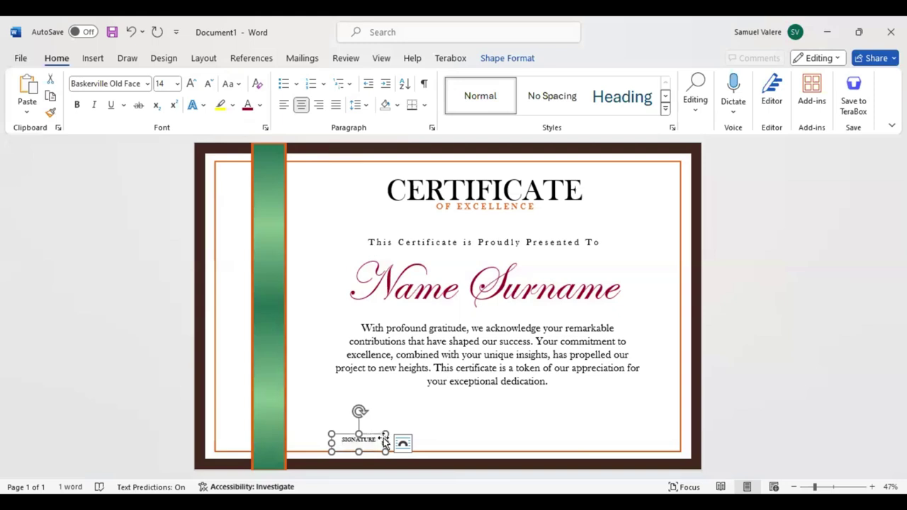
ctrl+drag(383, 438, 550, 441)
drag(625, 431, 629, 433)
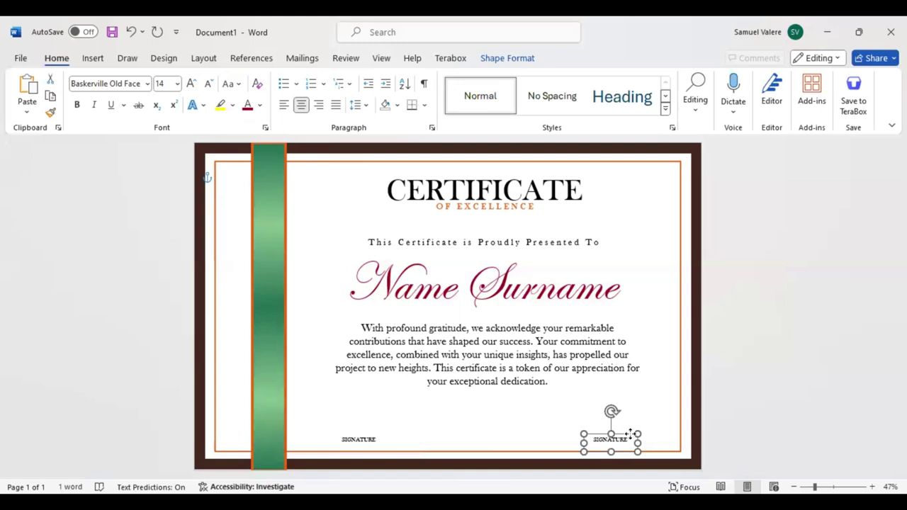
key(Down)
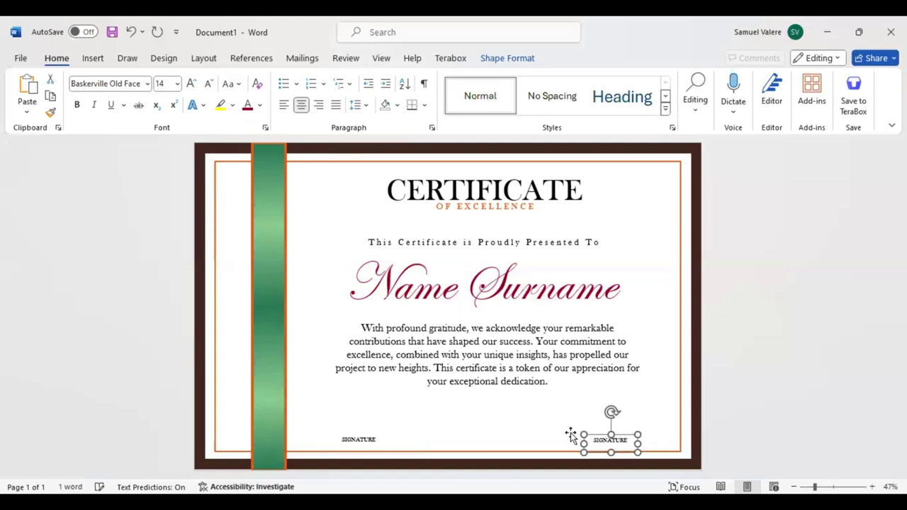
key(Up)
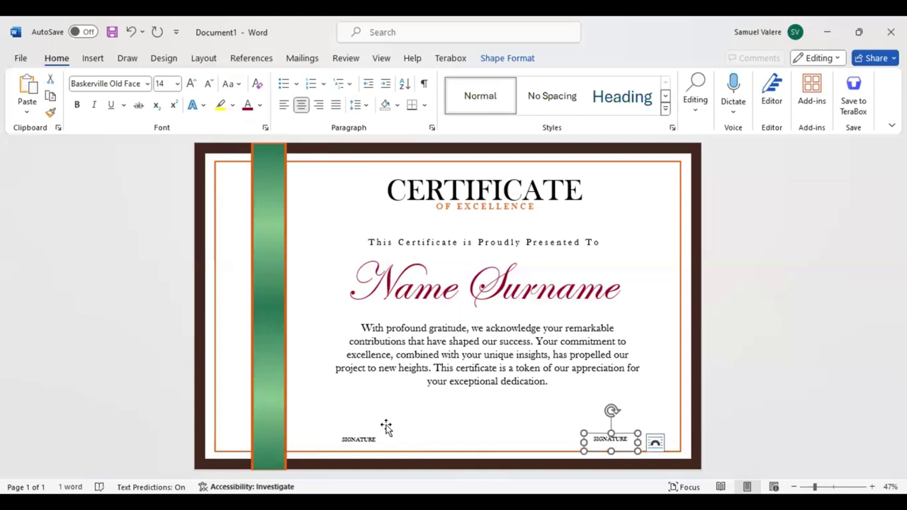
key(Down)
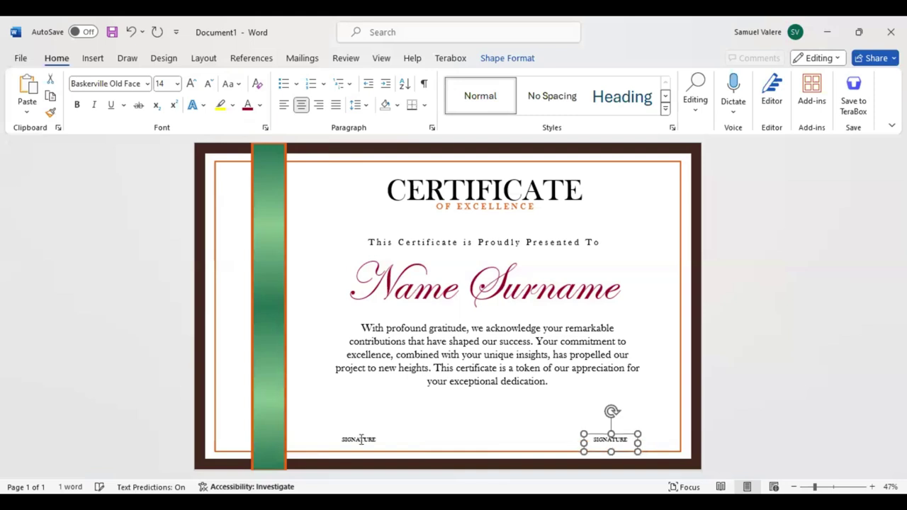
Draw a black line above the left SIGNATURE label.
click(373, 440)
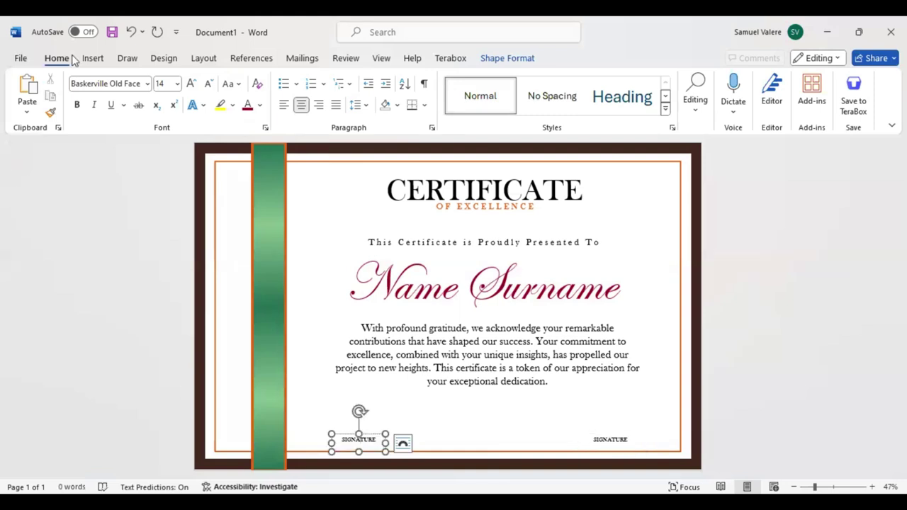
click(97, 60)
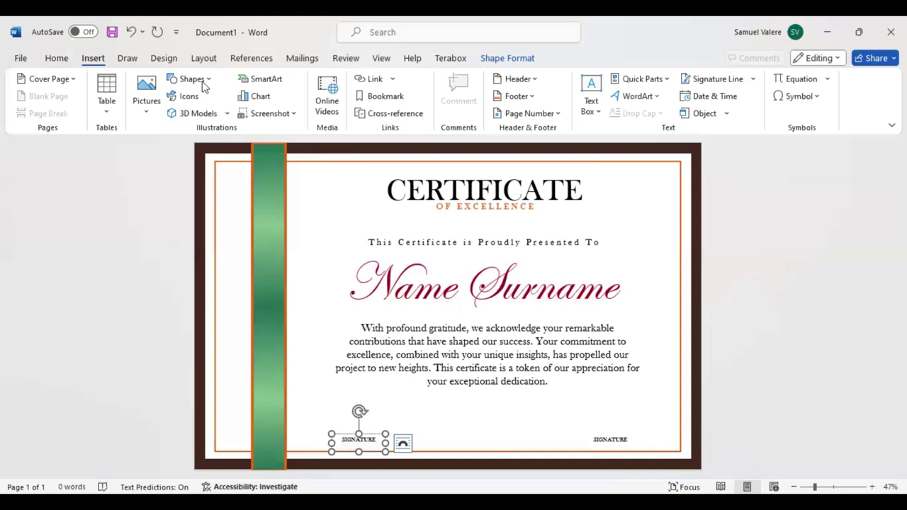
click(191, 79)
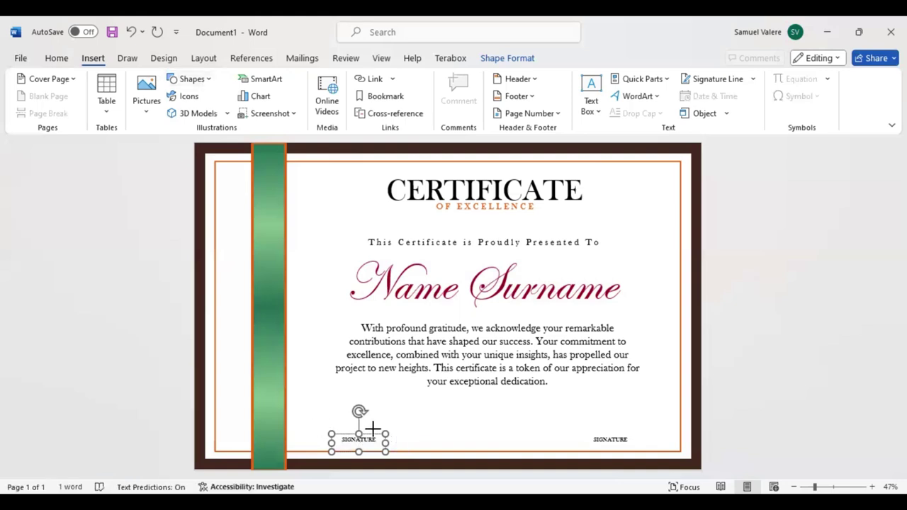
drag(401, 427, 408, 425)
drag(408, 426, 409, 431)
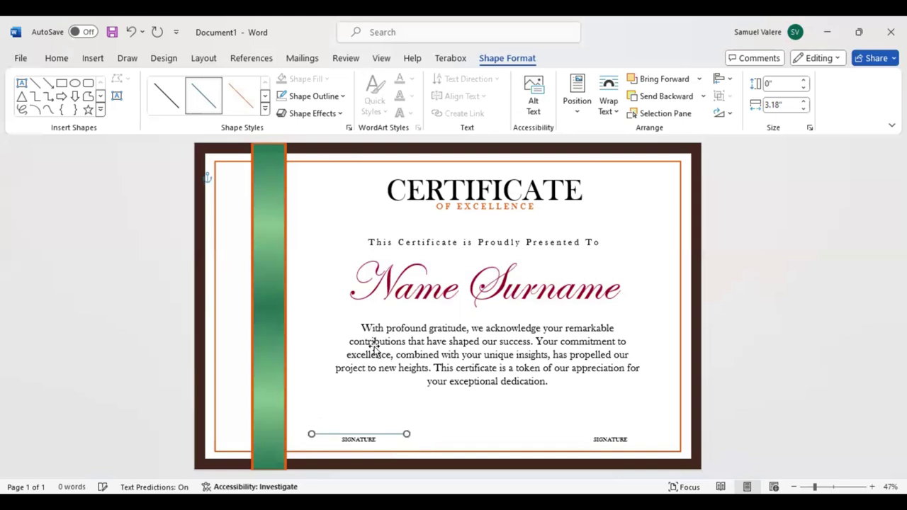
click(343, 96)
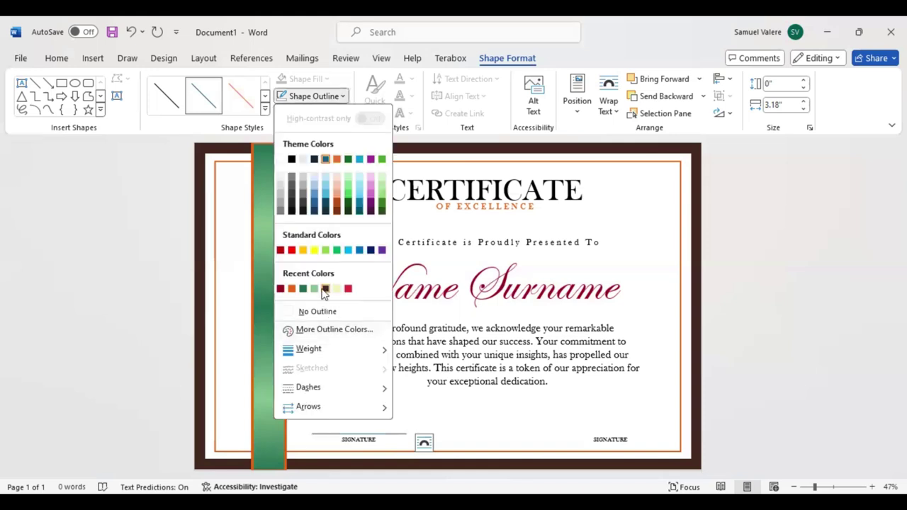
click(291, 160)
Nudge the signature line into place and duplicate it above the right SIGNATURE.
key(Down)
key(Right)
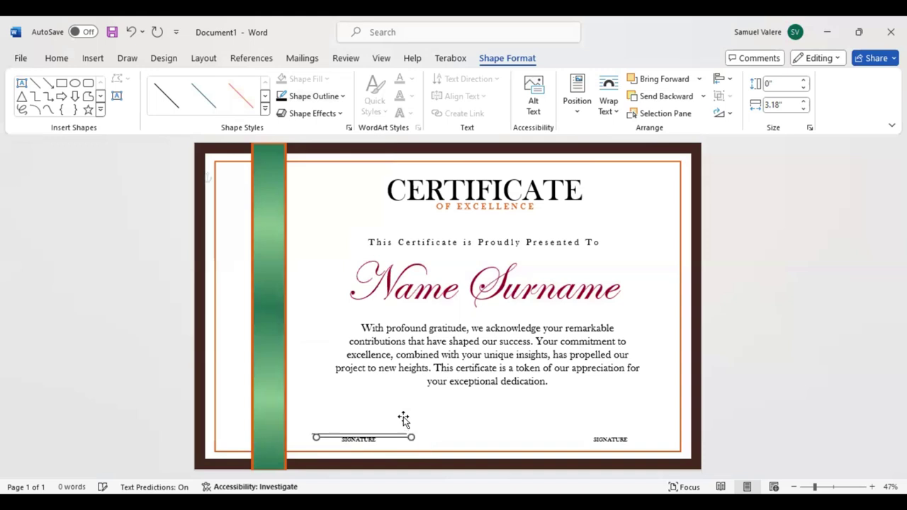
key(Up)
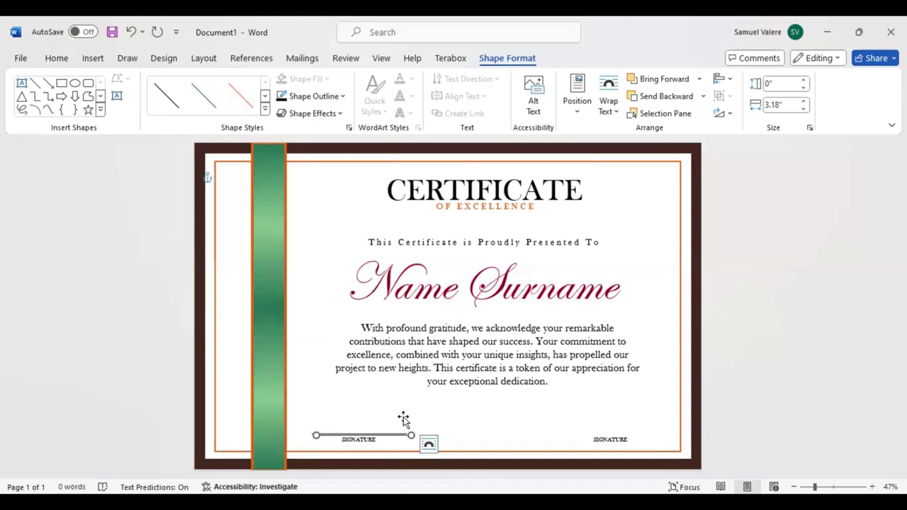
key(Up)
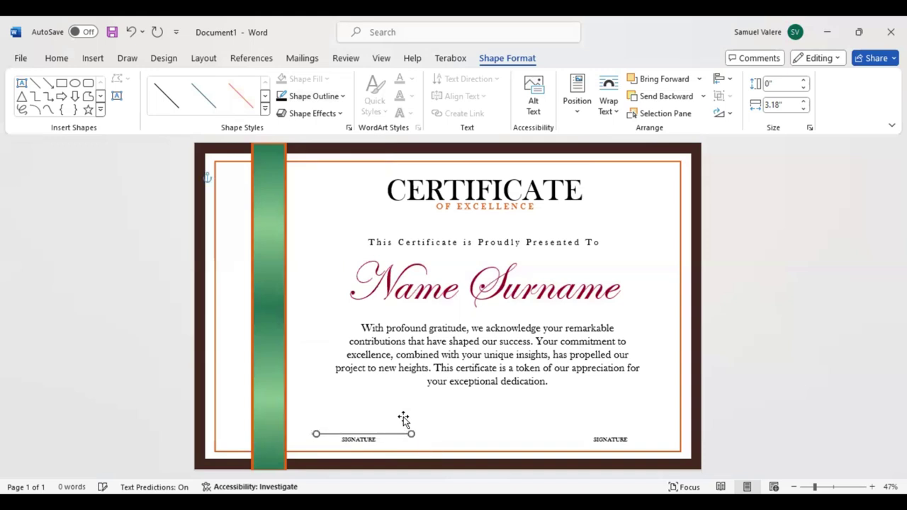
key(ctrl+v)
key(Right)
key(Right)
key(Right)
key(Right)
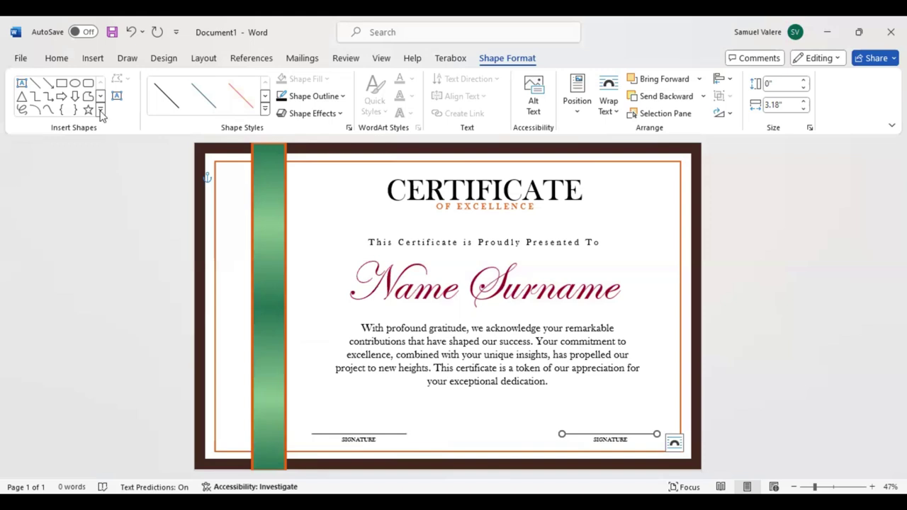
Draw a seal star shape on the green ribbon beside the paragraph.
click(102, 115)
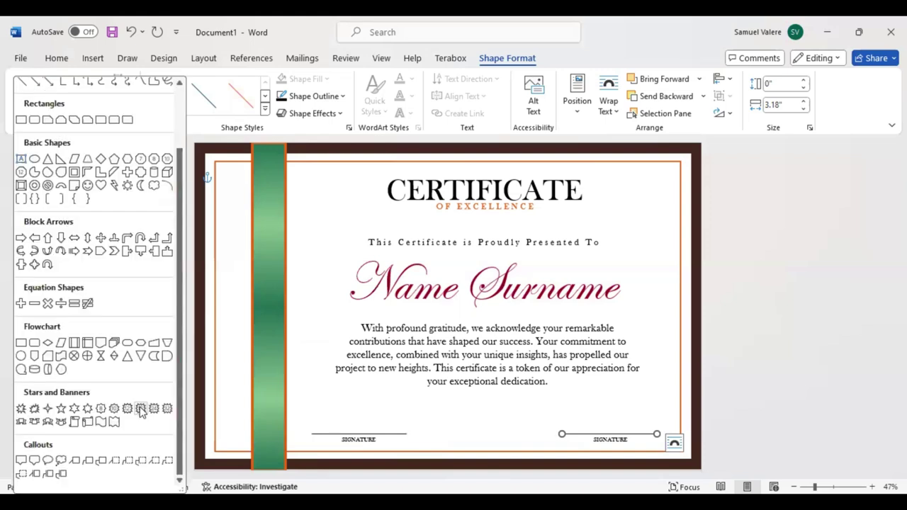
click(141, 411)
drag(245, 364, 302, 408)
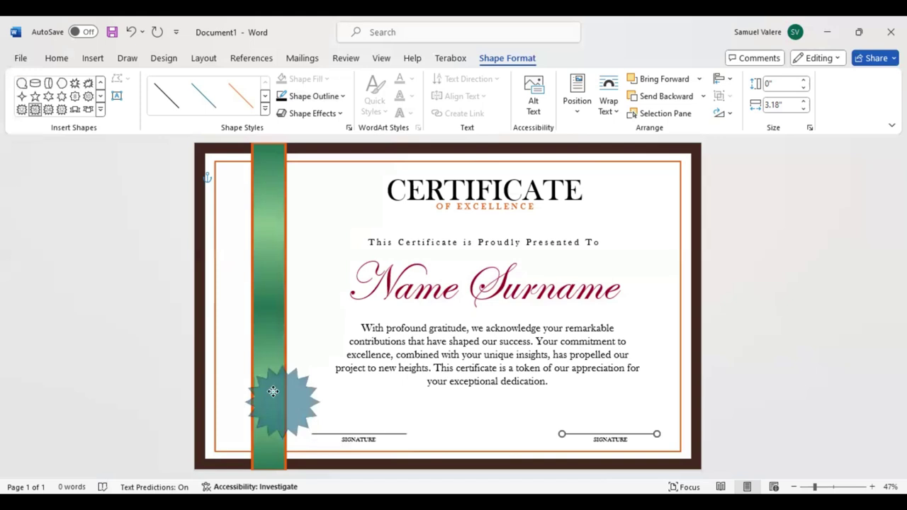
drag(320, 439, 306, 422)
mouse_move(271, 366)
mouse_down()
mouse_move(268, 334)
mouse_move(268, 348)
mouse_up()
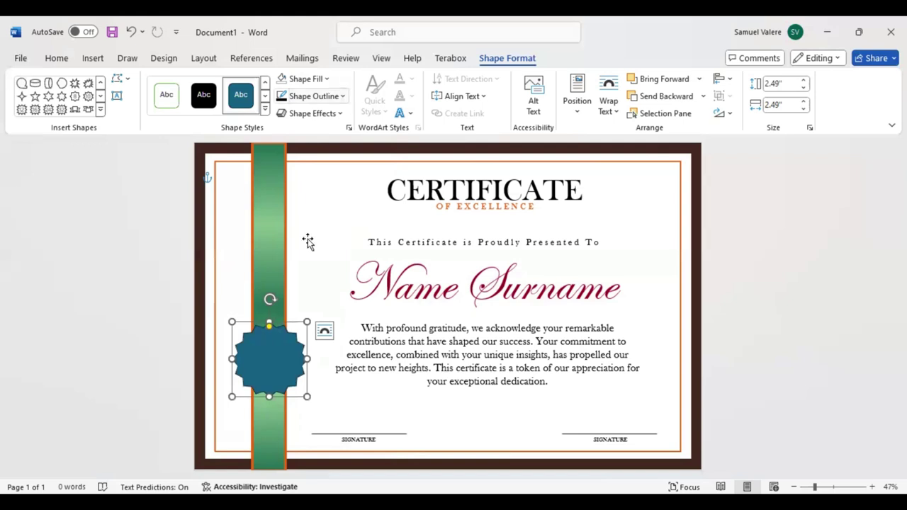
Fill the seal orange, position it on the ribbon, and enlarge it to 2.93 inches.
click(327, 79)
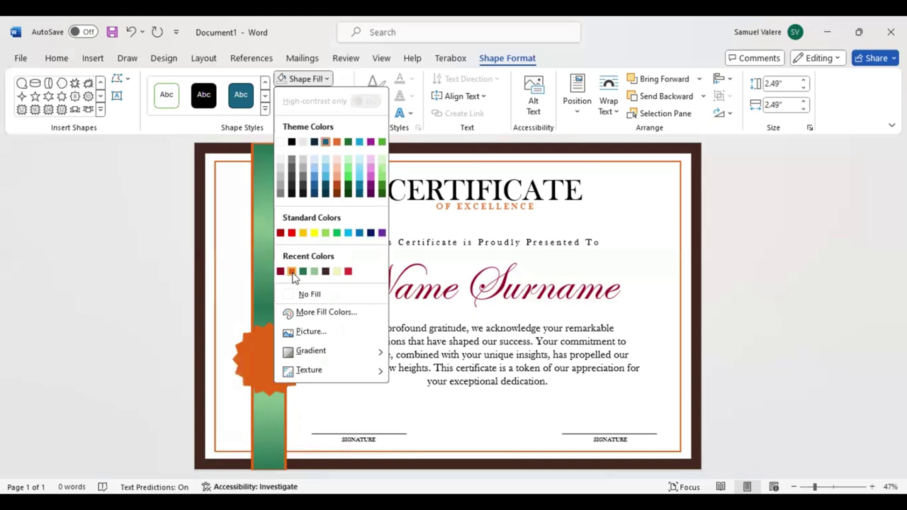
click(340, 118)
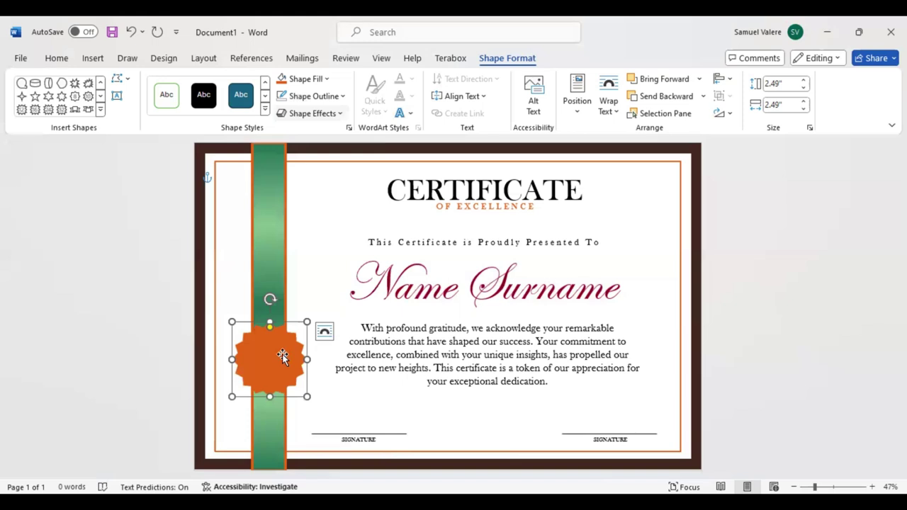
drag(282, 356, 283, 356)
key(ctrl+Right)
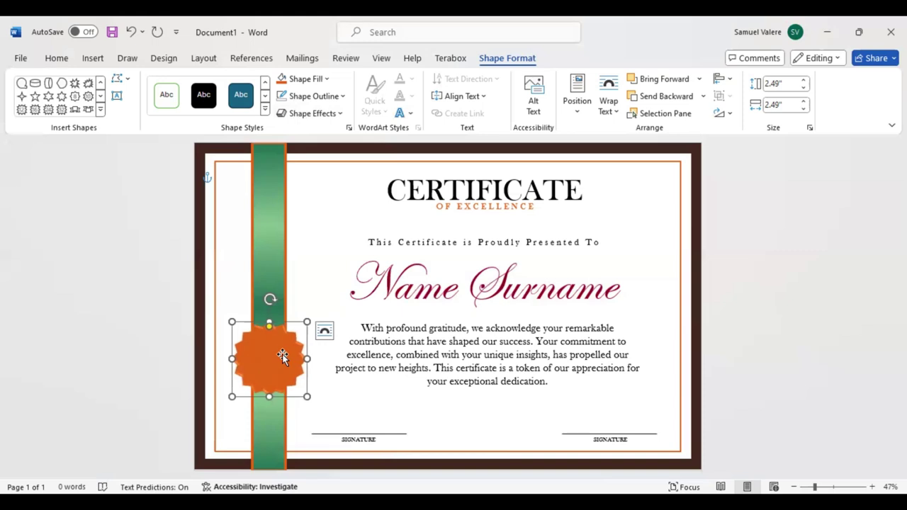
key(ctrl+Left)
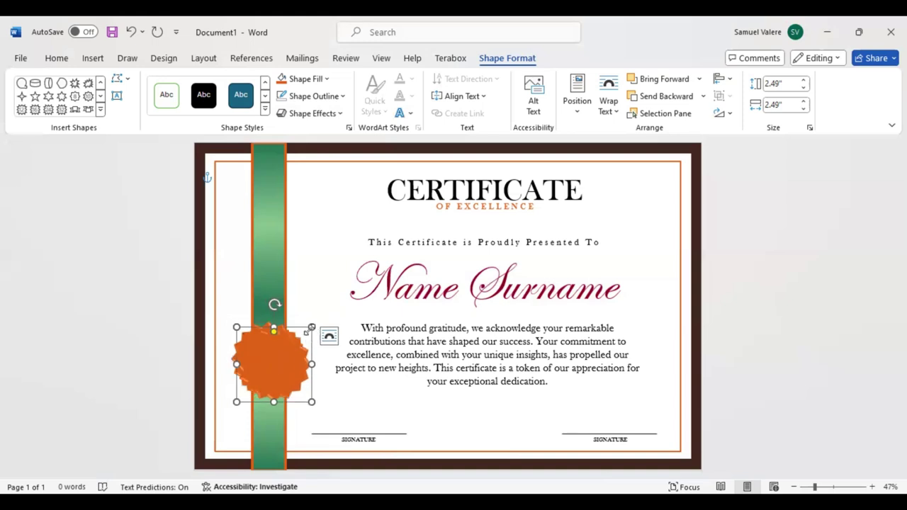
drag(306, 322, 319, 316)
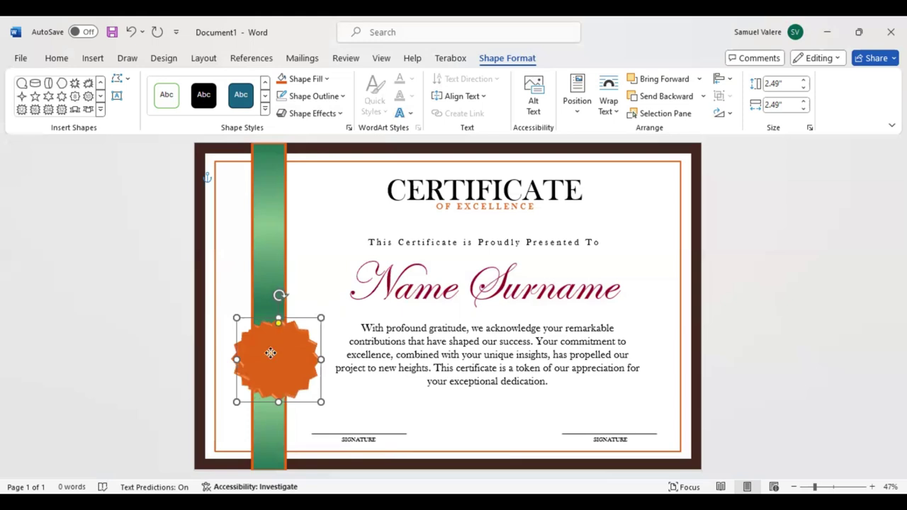
drag(319, 317, 311, 316)
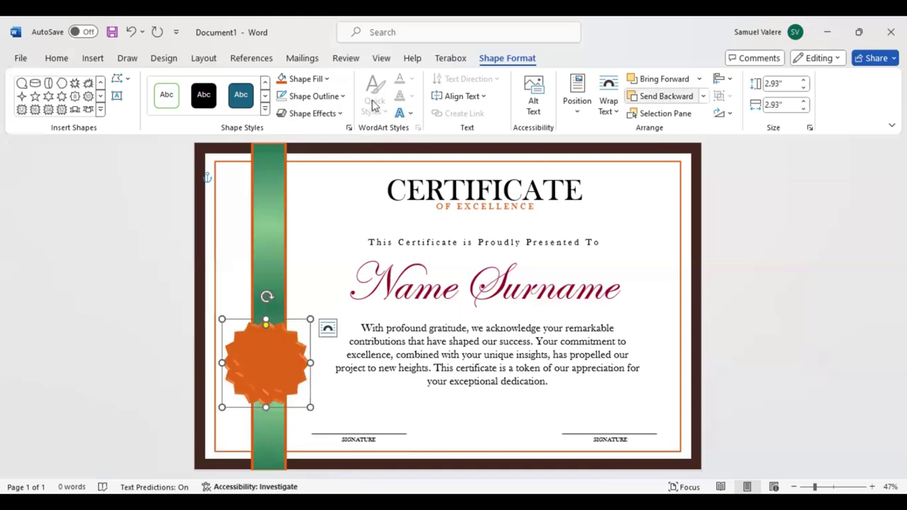
Fill the outer seal pale cream, shrink it to 2.76 inches, and nudge it into place.
click(329, 80)
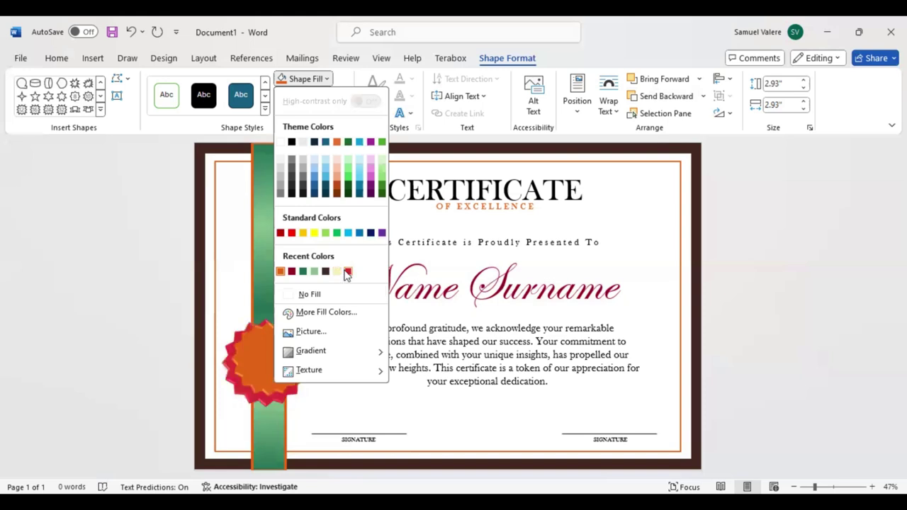
click(319, 414)
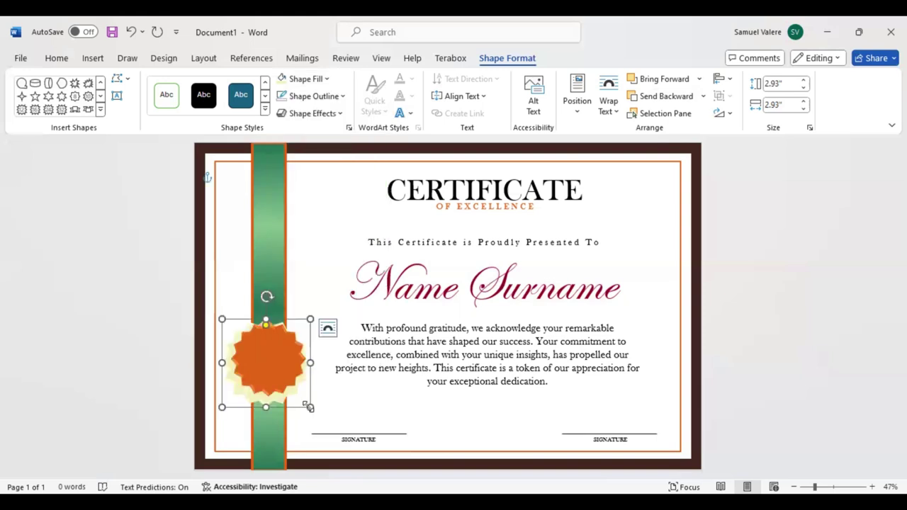
drag(308, 406, 274, 403)
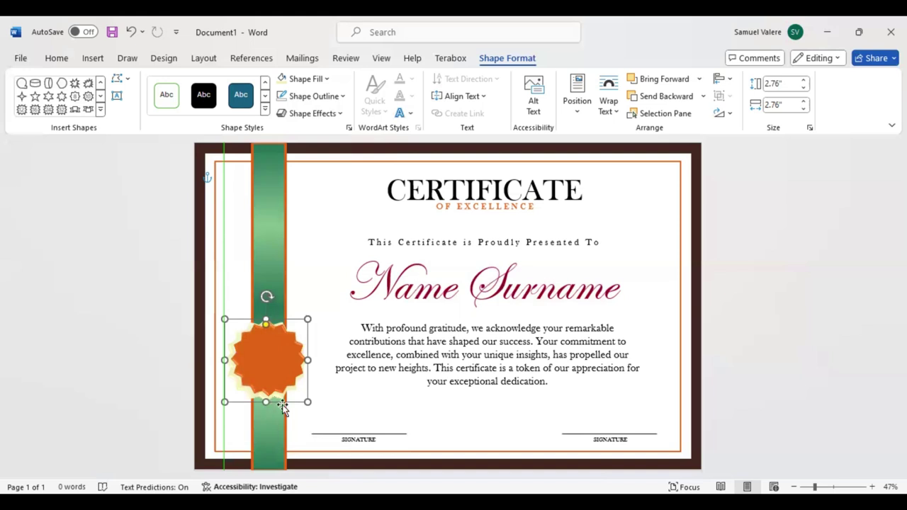
key(Right)
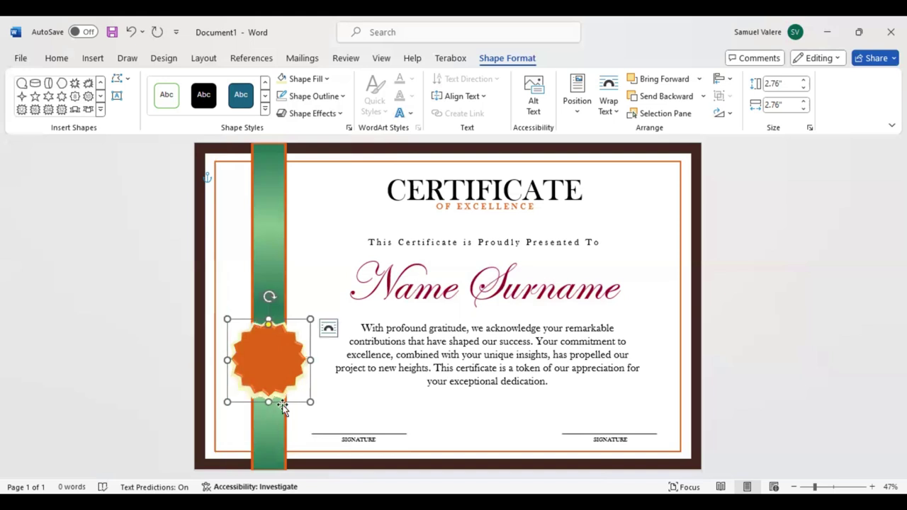
key(Up)
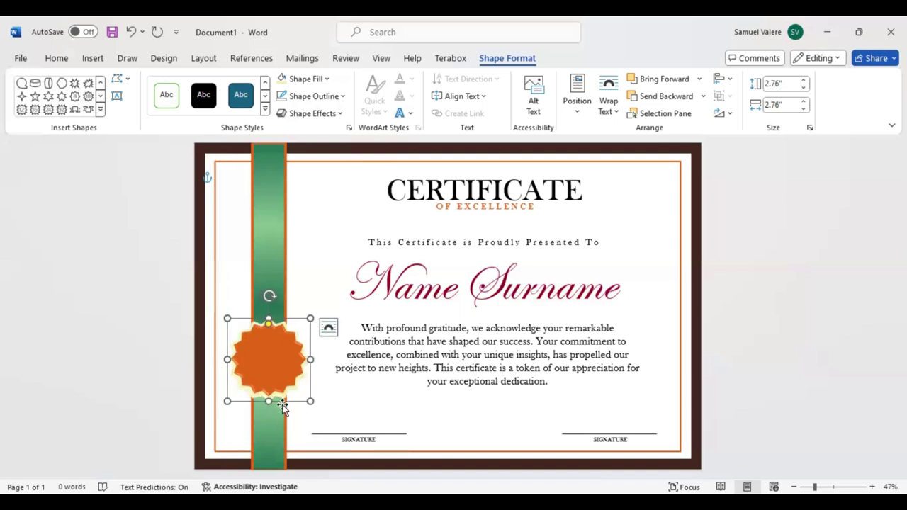